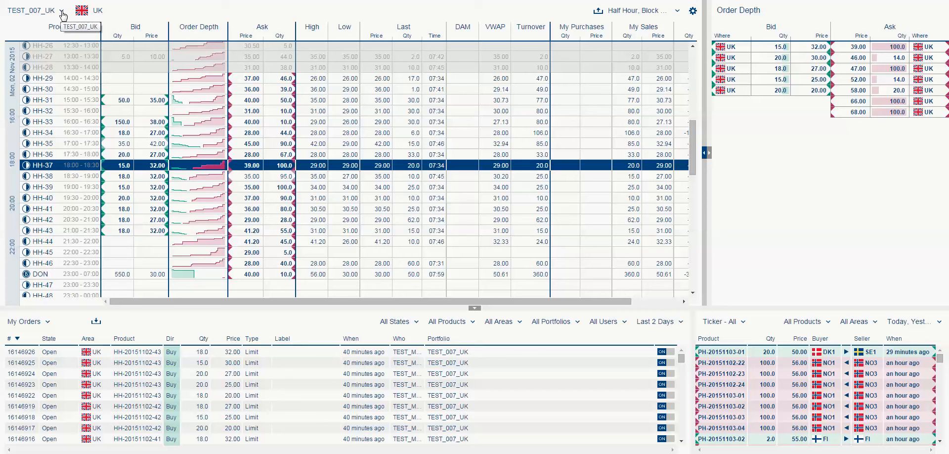
Step: Switch the market view to the TEST_007_DK1 portfolio and back to the TEST_007_UK portfolio
{"action": "left_click", "coordinate": [62, 12]}
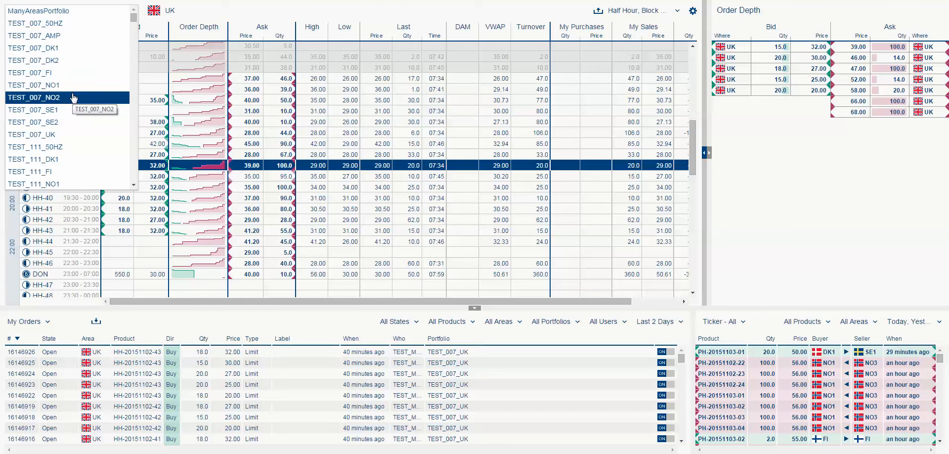
{"action": "left_click", "coordinate": [63, 49]}
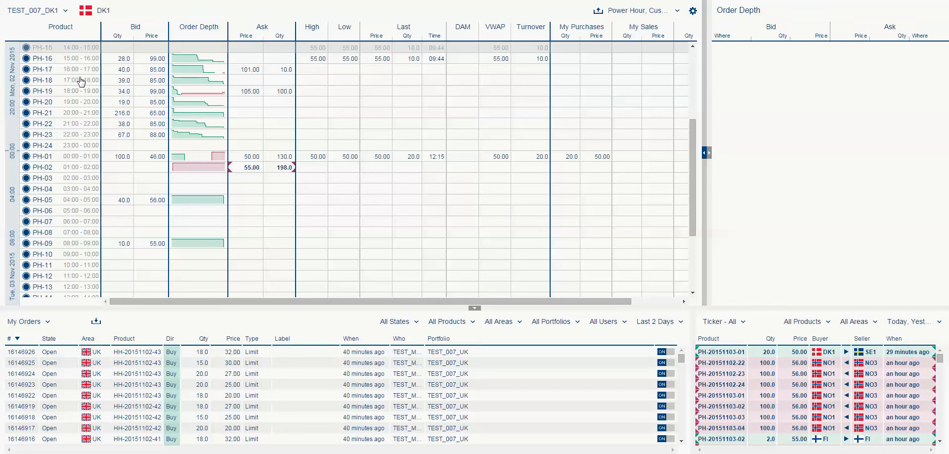
{"action": "left_click", "coordinate": [65, 12]}
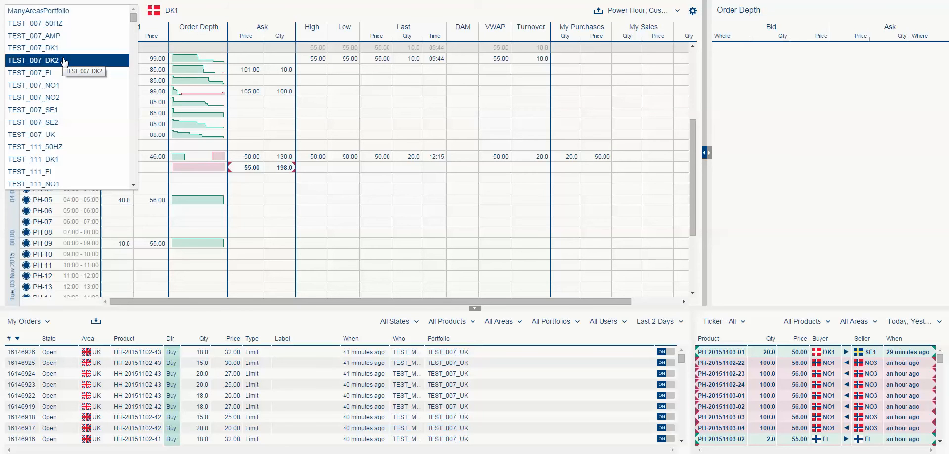
{"action": "left_click", "coordinate": [52, 135]}
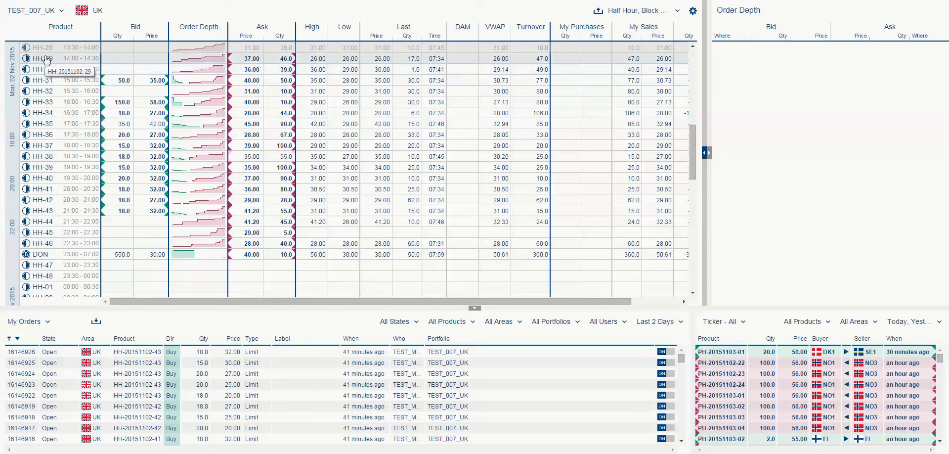
Step: Add the 2 Hour and 4 Hour products to the UK market view's product filter
{"action": "scroll", "coordinate": [44, 64], "scroll_direction": "down", "scroll_amount": 1}
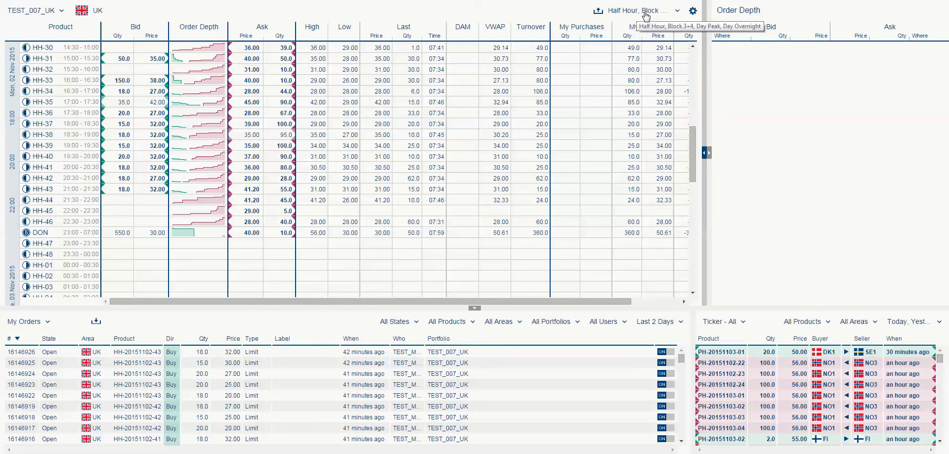
{"action": "left_click", "coordinate": [679, 12]}
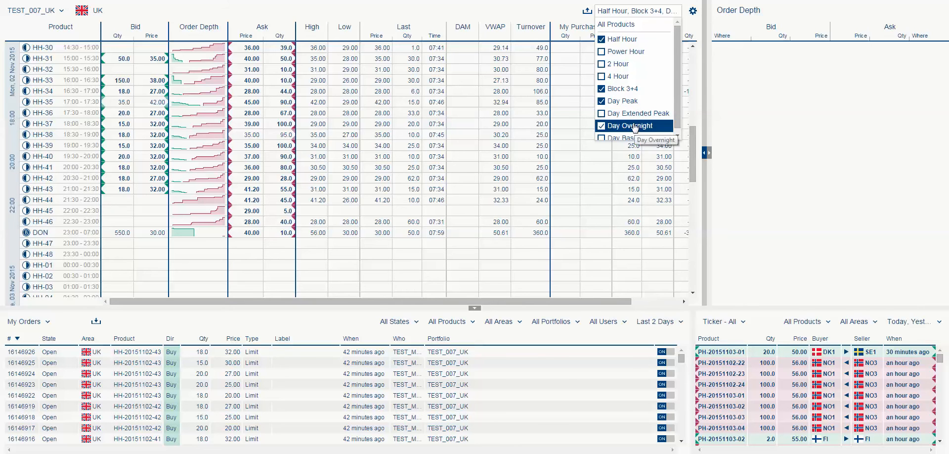
{"action": "left_click", "coordinate": [602, 64]}
{"action": "left_click", "coordinate": [601, 76]}
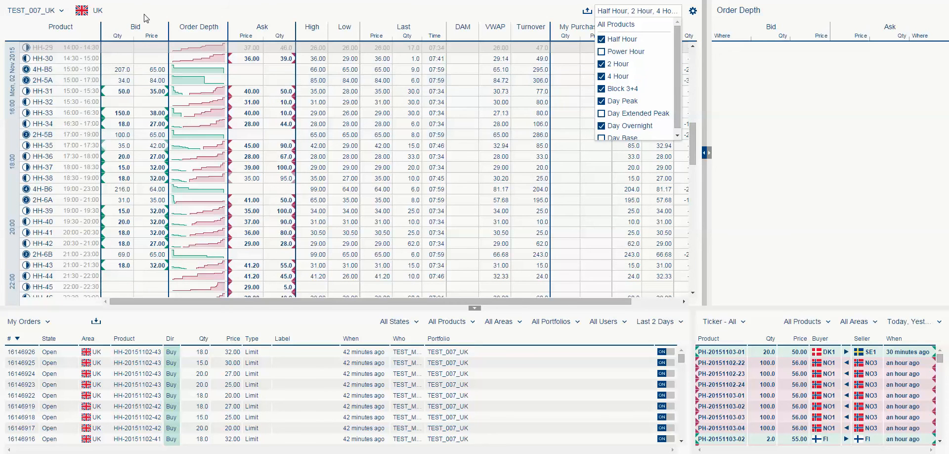
{"action": "left_click", "coordinate": [63, 104]}
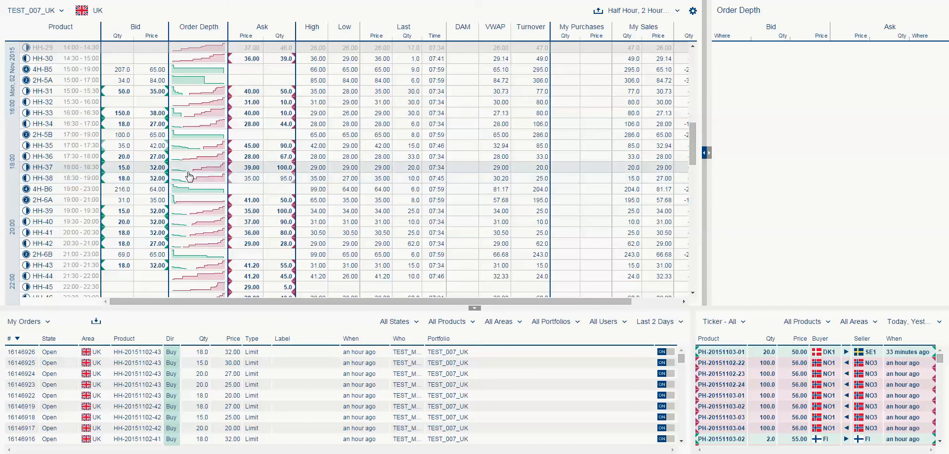
Step: Preview the order depth of products HH-37 and HH-35 and show each one's full order depth
{"action": "mouse_move", "coordinate": [191, 174]}
{"action": "mouse_move", "coordinate": [196, 177]}
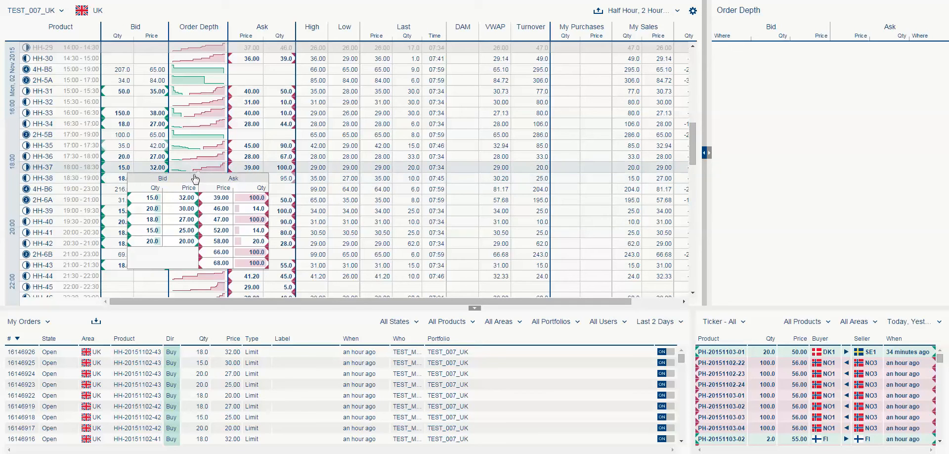
{"action": "left_click", "coordinate": [240, 171]}
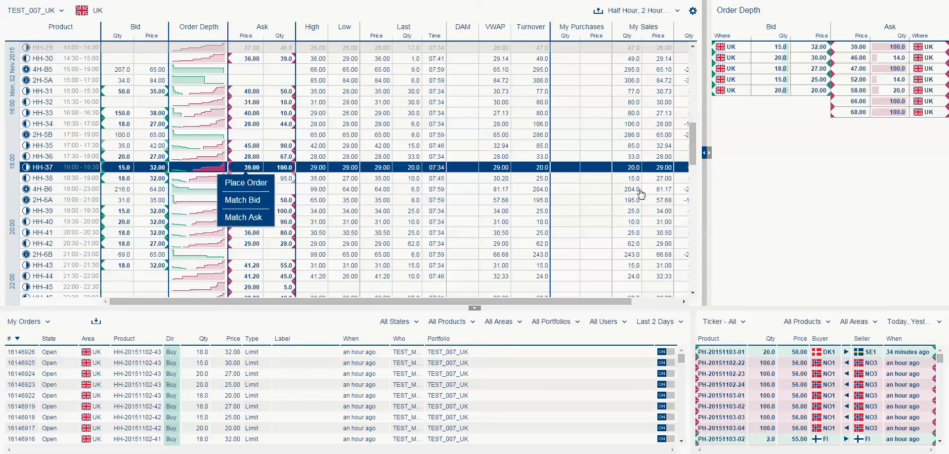
{"action": "left_click", "coordinate": [834, 168]}
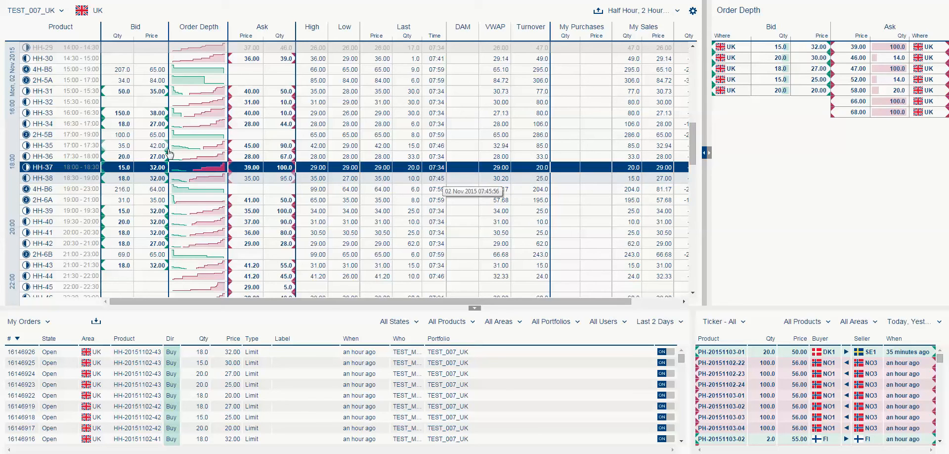
{"action": "mouse_move", "coordinate": [181, 150]}
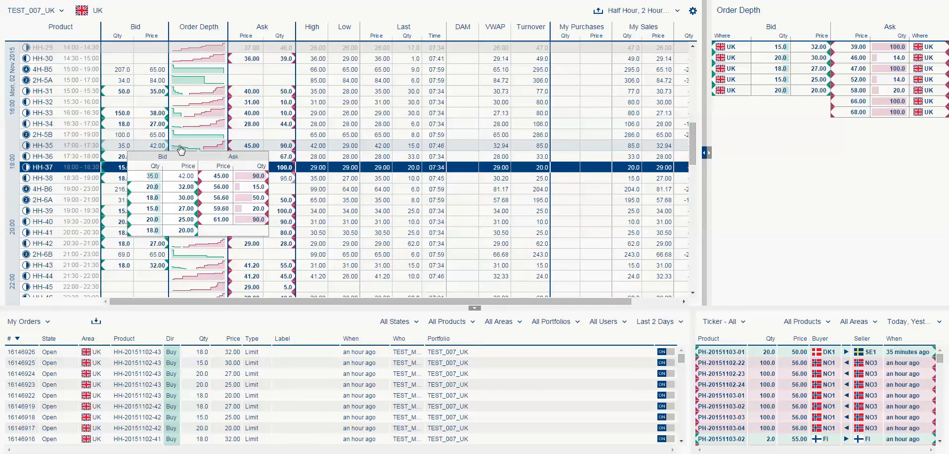
{"action": "right_click", "coordinate": [181, 150]}
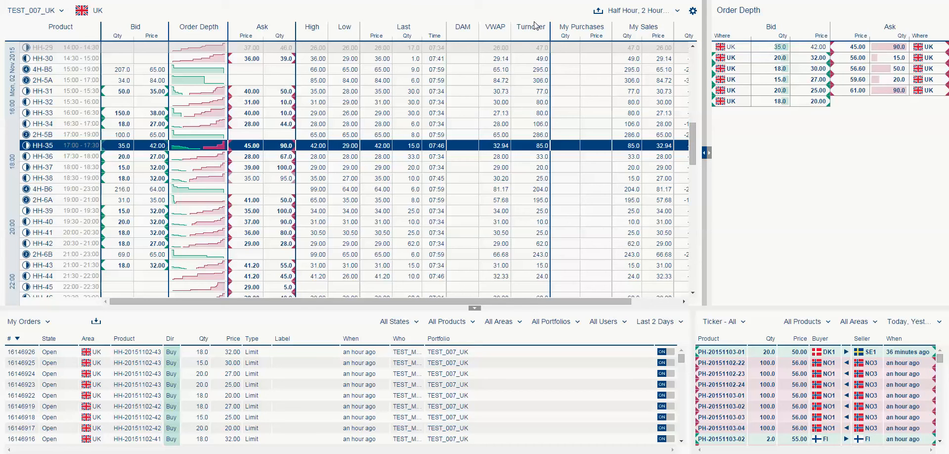
Step: Show the Trade History column group and hide Last Trade Price/Qty, Last Trade Time and Product Delivery Times
{"action": "left_click", "coordinate": [693, 12]}
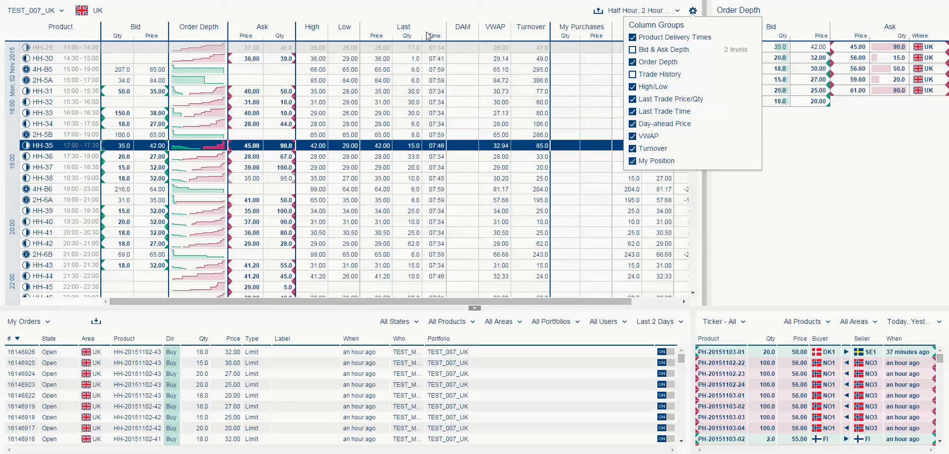
{"action": "left_click", "coordinate": [632, 76]}
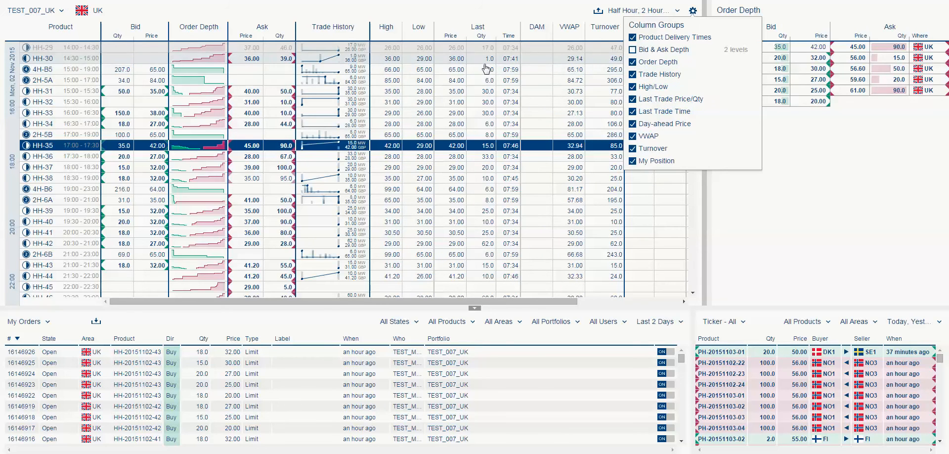
{"action": "left_click", "coordinate": [632, 100]}
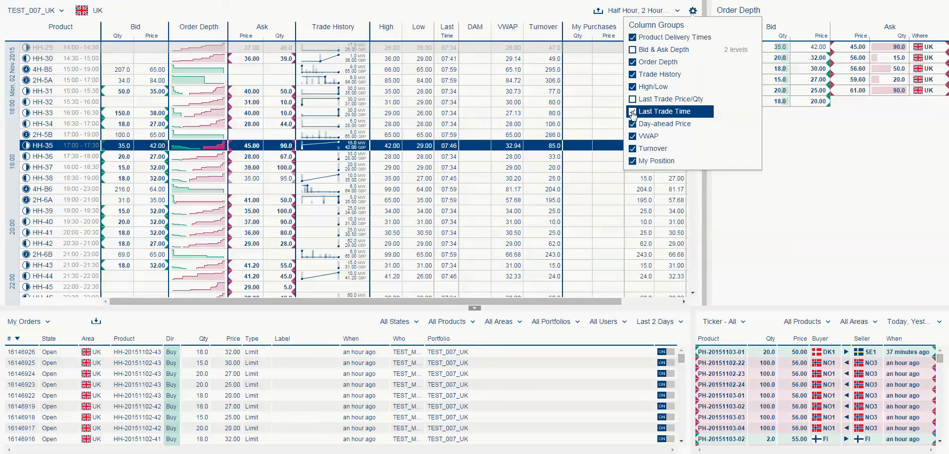
{"action": "left_click", "coordinate": [633, 113]}
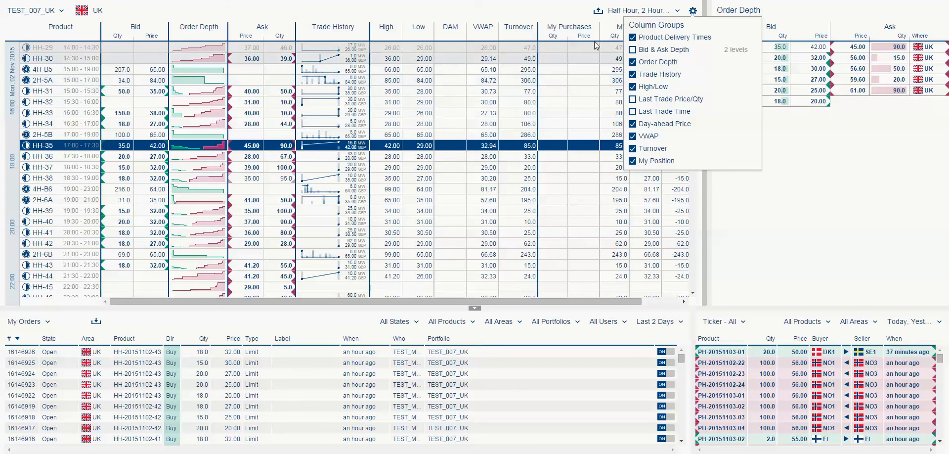
{"action": "left_click", "coordinate": [633, 38]}
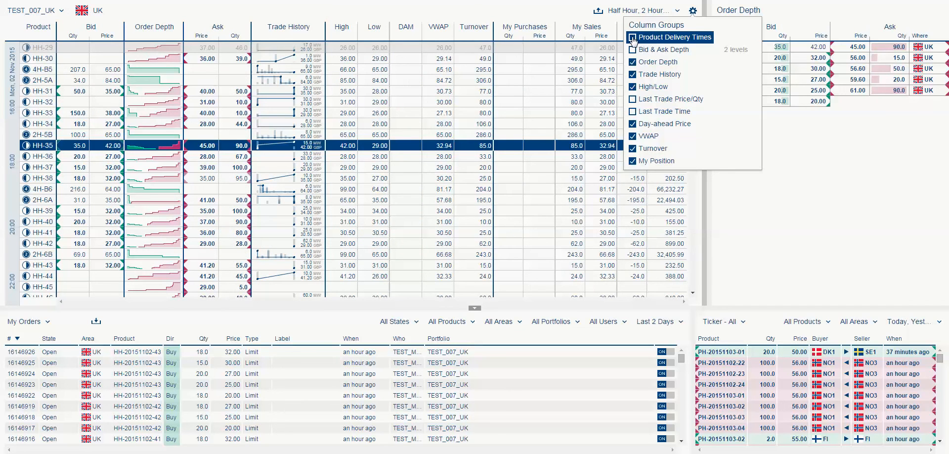
{"action": "left_click", "coordinate": [532, 9]}
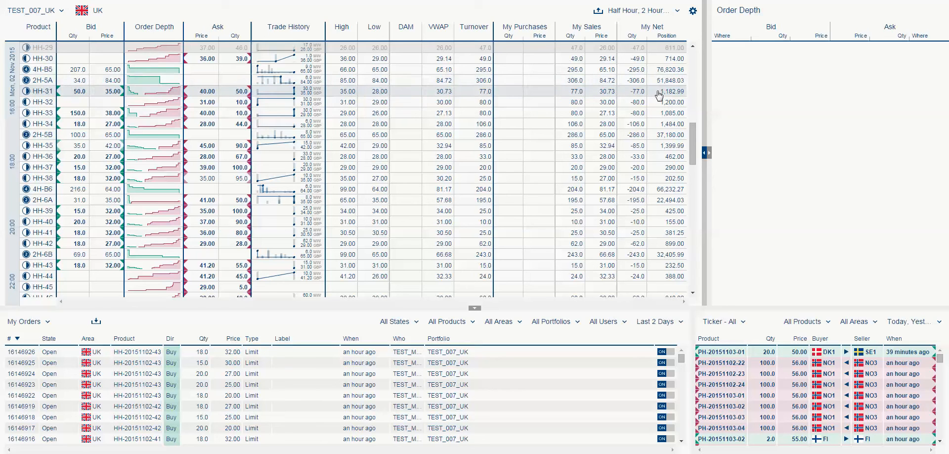
Step: Hide the My Position column group and show Bid & Ask Depth with 2 levels
{"action": "left_click", "coordinate": [693, 12]}
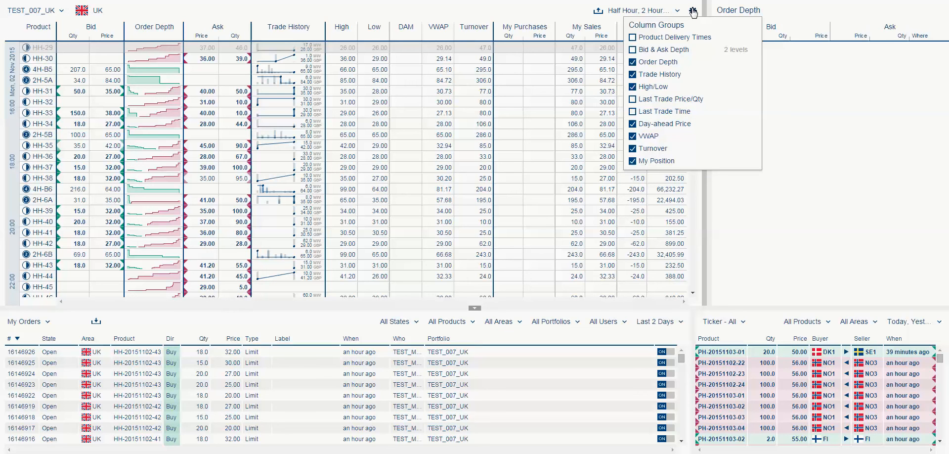
{"action": "left_click", "coordinate": [633, 161]}
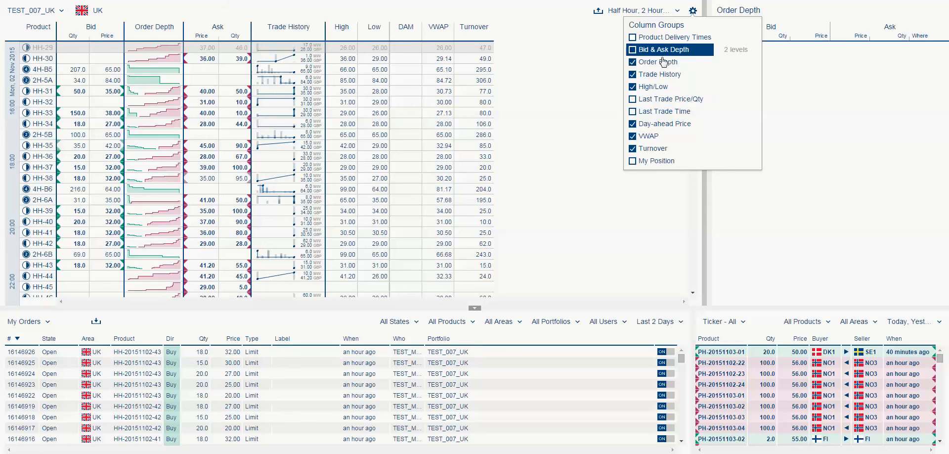
{"action": "left_click", "coordinate": [633, 50]}
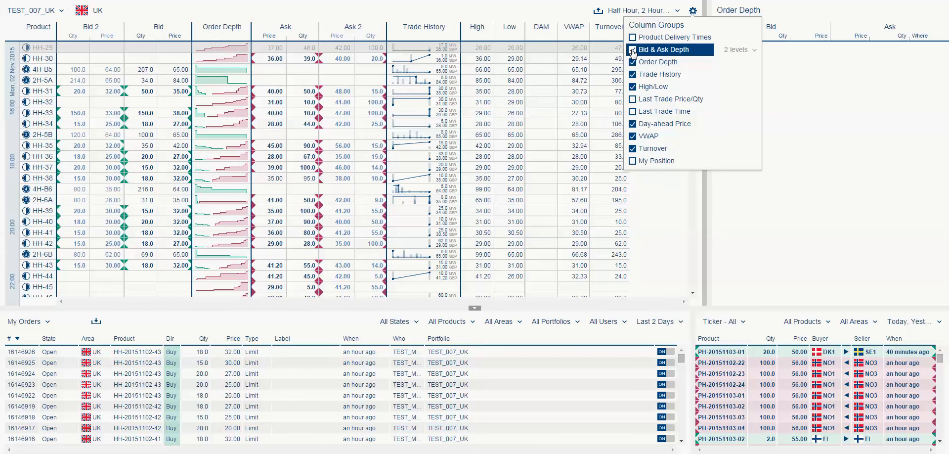
{"action": "left_click", "coordinate": [164, 31]}
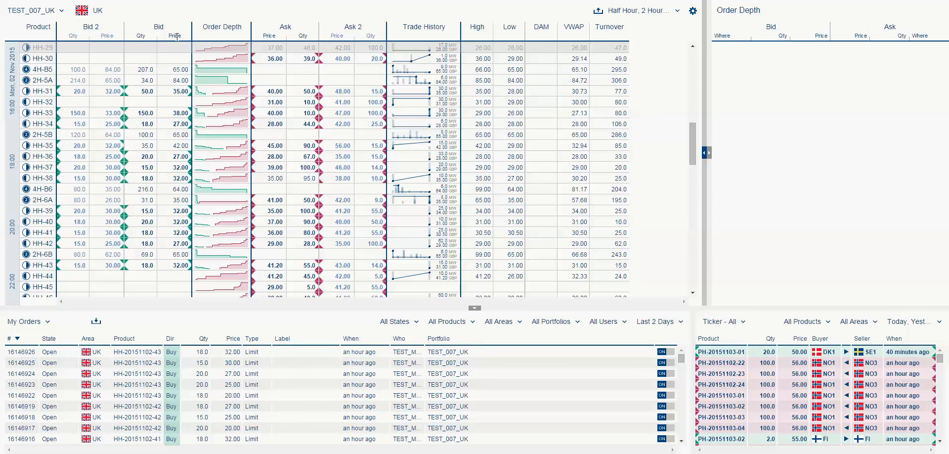
Step: Examine the bid levels of HH-31 and preview its full order depth
{"action": "left_click", "coordinate": [158, 91]}
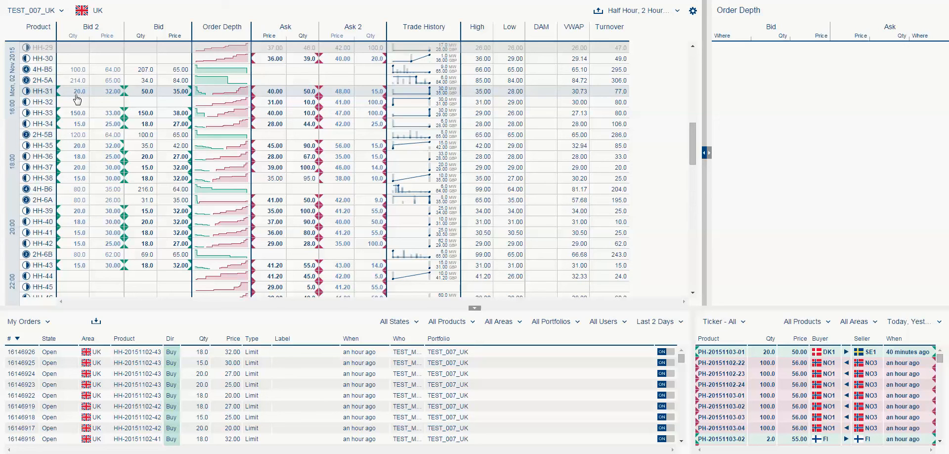
{"action": "left_click", "coordinate": [198, 102]}
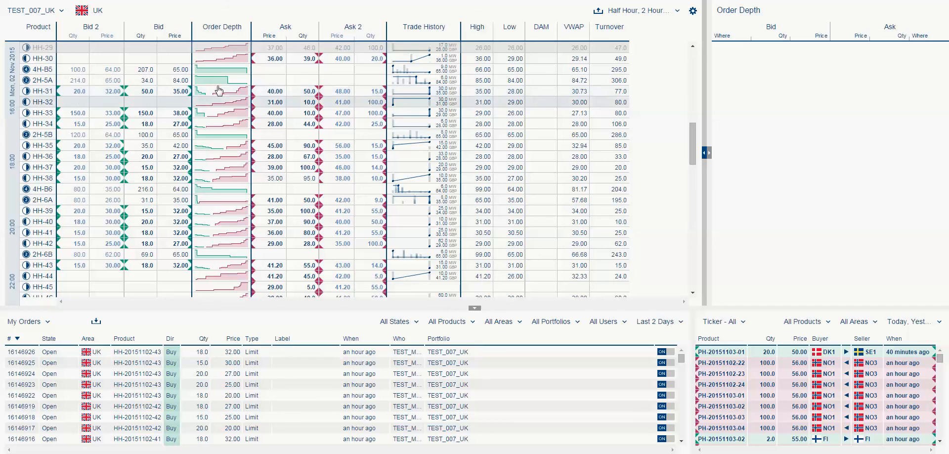
{"action": "mouse_move", "coordinate": [218, 94]}
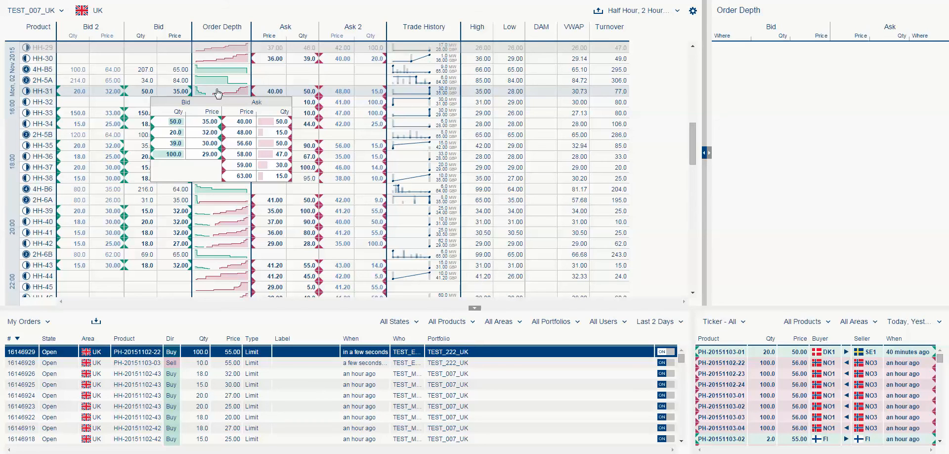
Step: Hide the Bid & Ask Depth column group and bring back My Position
{"action": "left_click", "coordinate": [694, 12]}
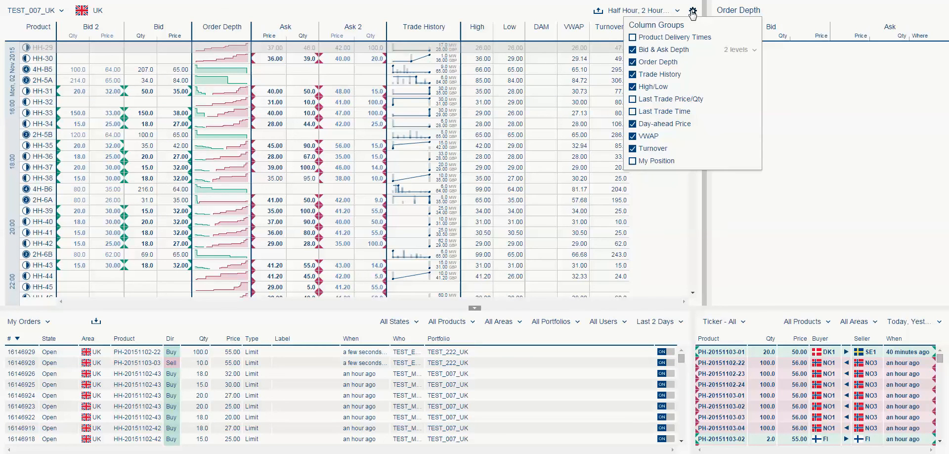
{"action": "left_click", "coordinate": [632, 50]}
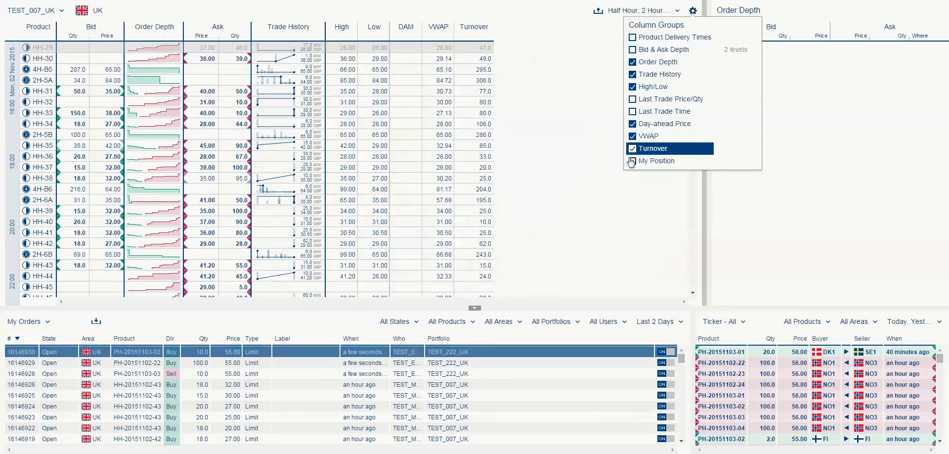
{"action": "left_click", "coordinate": [633, 162]}
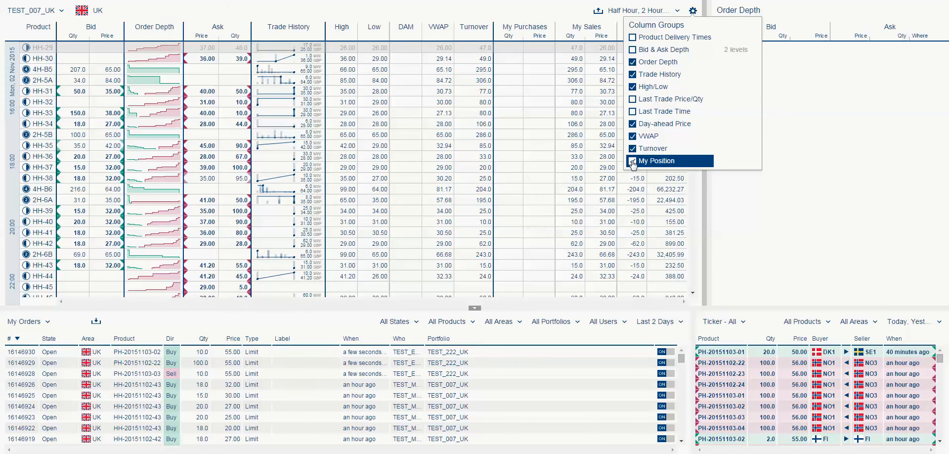
{"action": "left_click", "coordinate": [378, 147]}
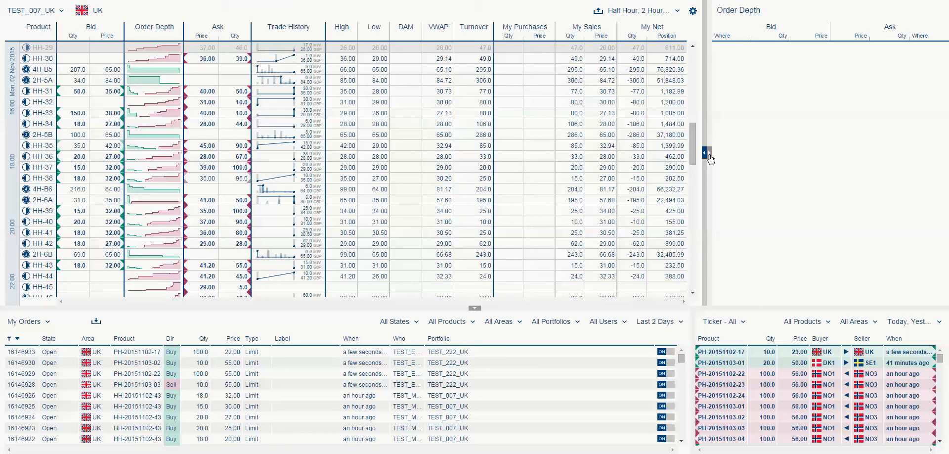
Step: Collapse the Order Depth pane beside the market view and show the Last Trade Price/Qty column group
{"action": "left_click", "coordinate": [708, 155]}
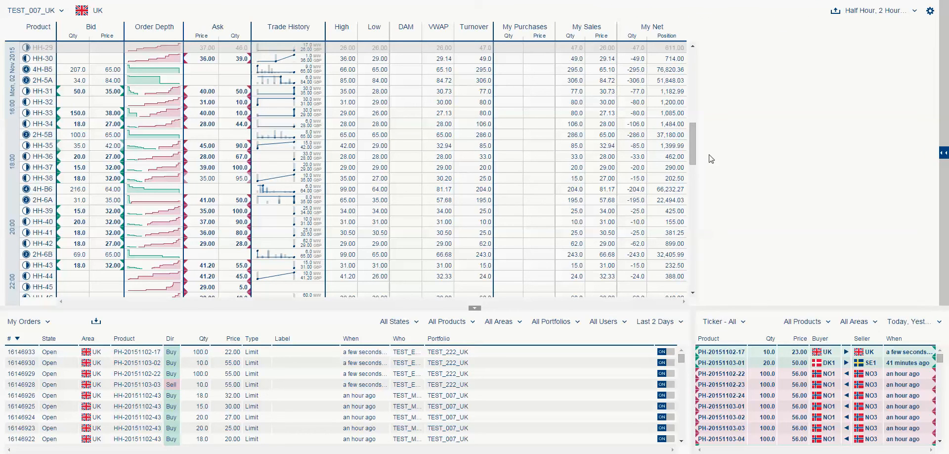
{"action": "left_click", "coordinate": [929, 11]}
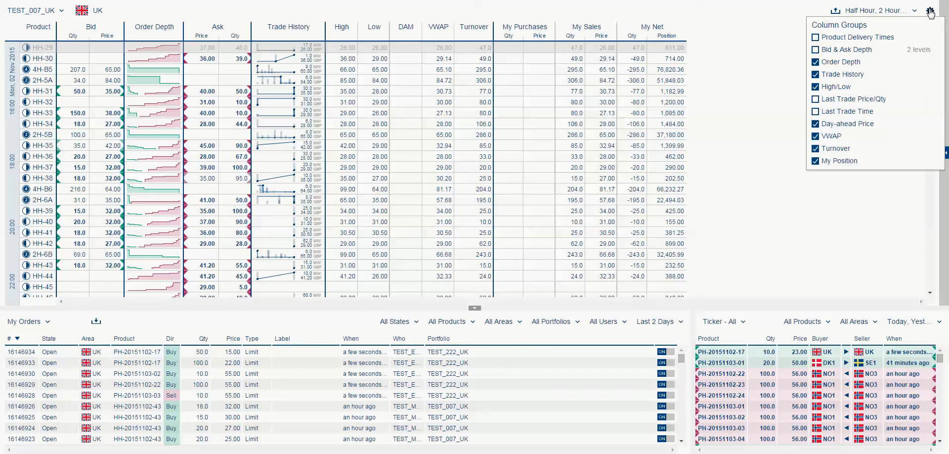
{"action": "left_click", "coordinate": [815, 101]}
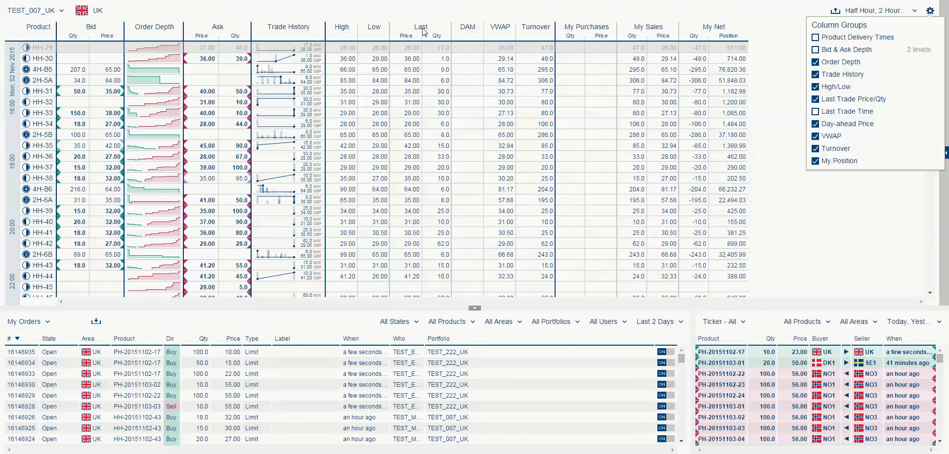
{"action": "left_click", "coordinate": [778, 56]}
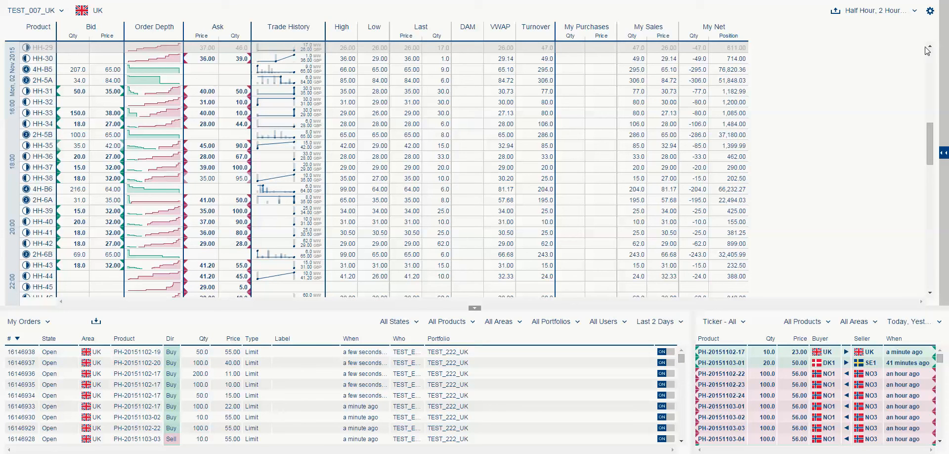
Step: Open the Transmission Capacities pane beside the market view
{"action": "left_click", "coordinate": [943, 157]}
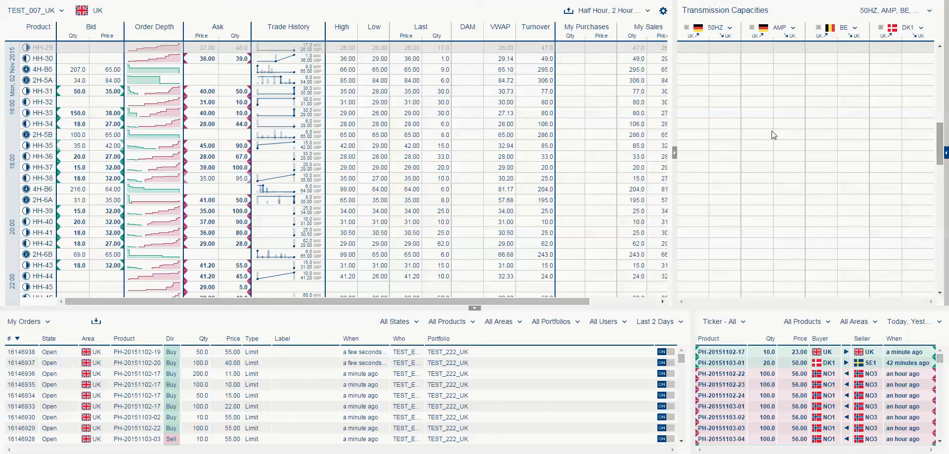
Step: Review the list of areas available for the Transmission Capacities pane, from 50HZ to TTG, without changing the selection
{"action": "left_click", "coordinate": [613, 179]}
{"action": "left_click", "coordinate": [931, 13]}
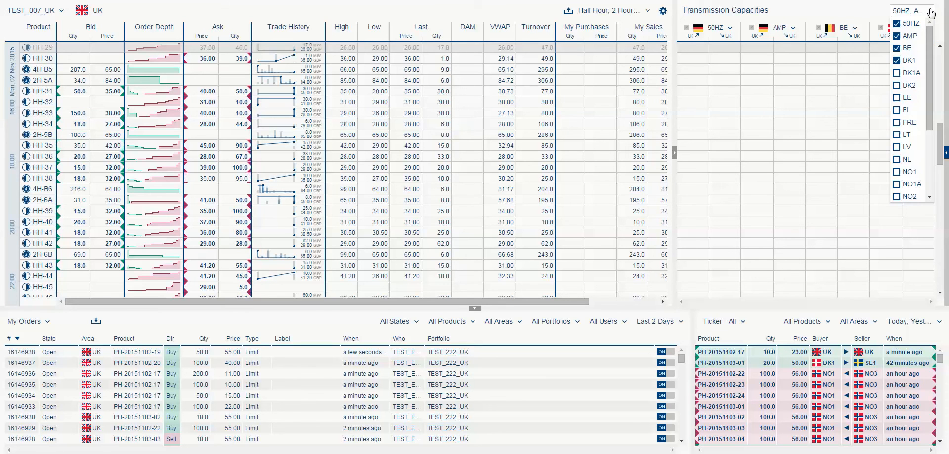
{"action": "left_click_drag", "start_coordinate": [933, 61], "coordinate": [938, 147]}
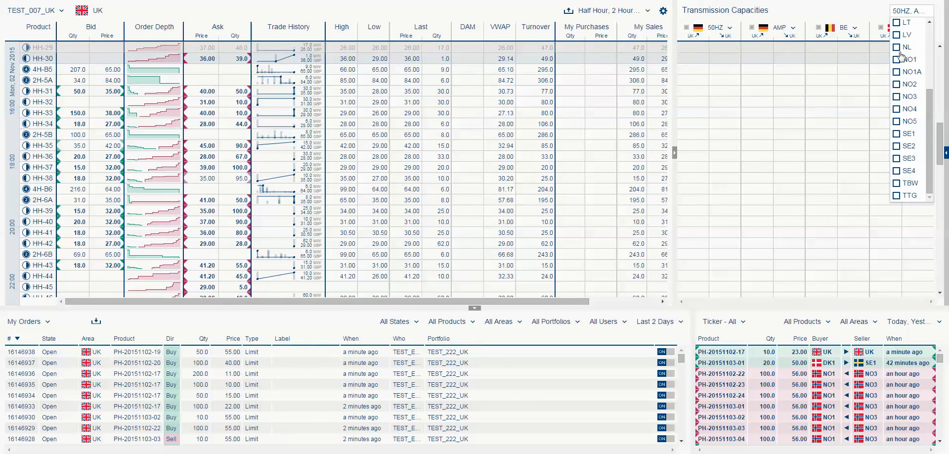
{"action": "left_click", "coordinate": [798, 12]}
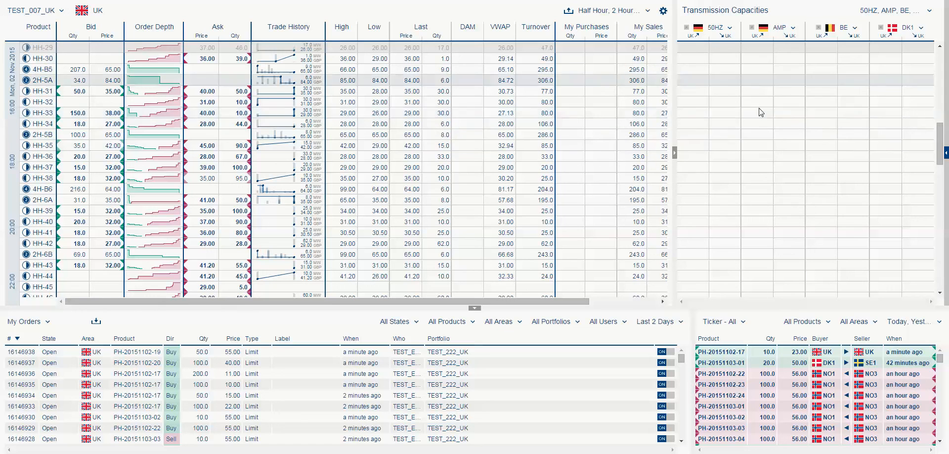
Step: Replace the Transmission Capacities pane with the Order Depth pane and display the depth of HH-37
{"action": "left_click", "coordinate": [675, 157]}
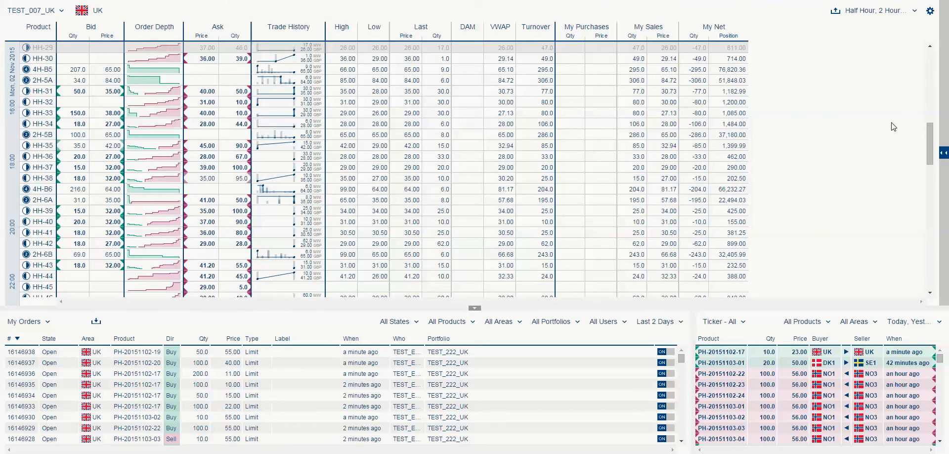
{"action": "left_click", "coordinate": [944, 153]}
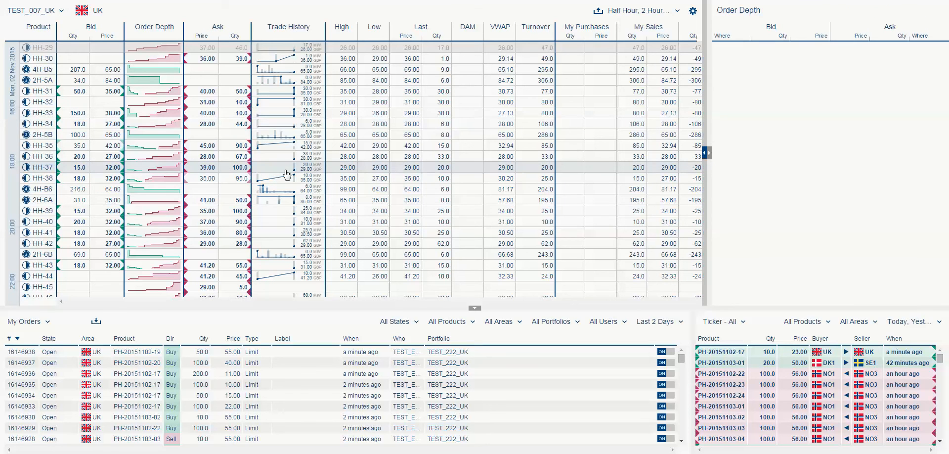
{"action": "left_click", "coordinate": [225, 168]}
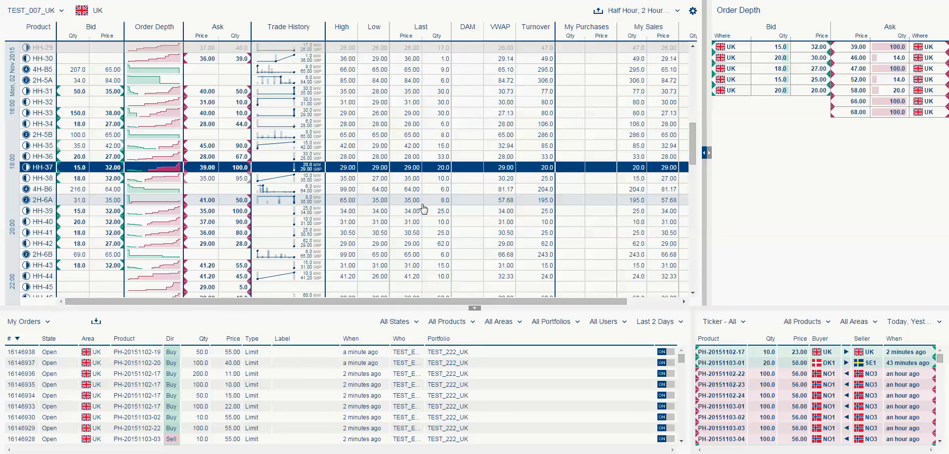
{"action": "mouse_move", "coordinate": [151, 115]}
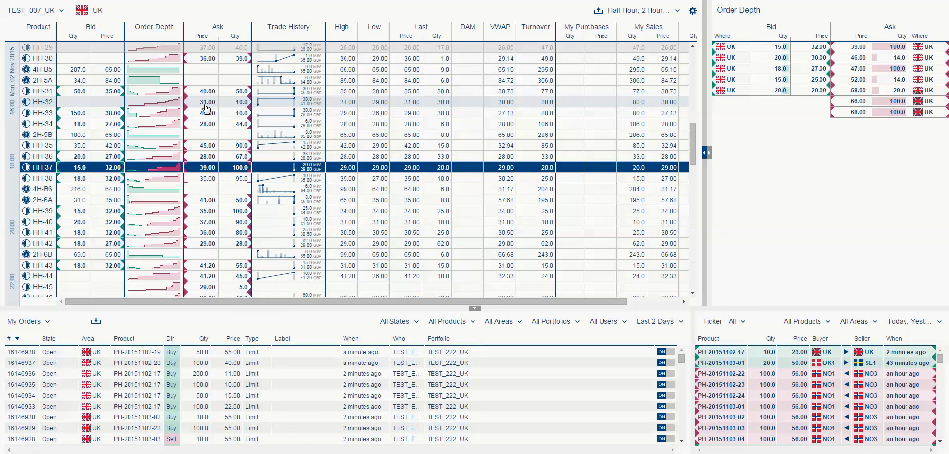
Step: Start a new order on the bid side of HH-32, try the Sell direction and return it to Buy
{"action": "left_click", "coordinate": [109, 103]}
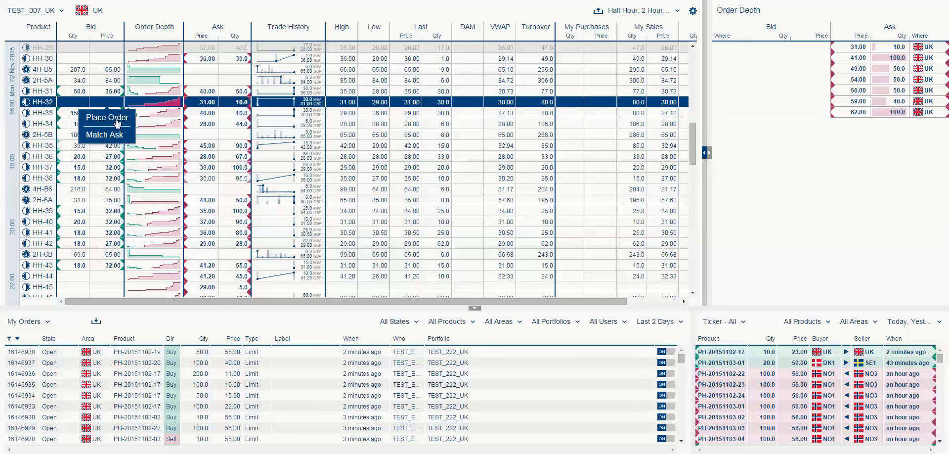
{"action": "left_click", "coordinate": [107, 118]}
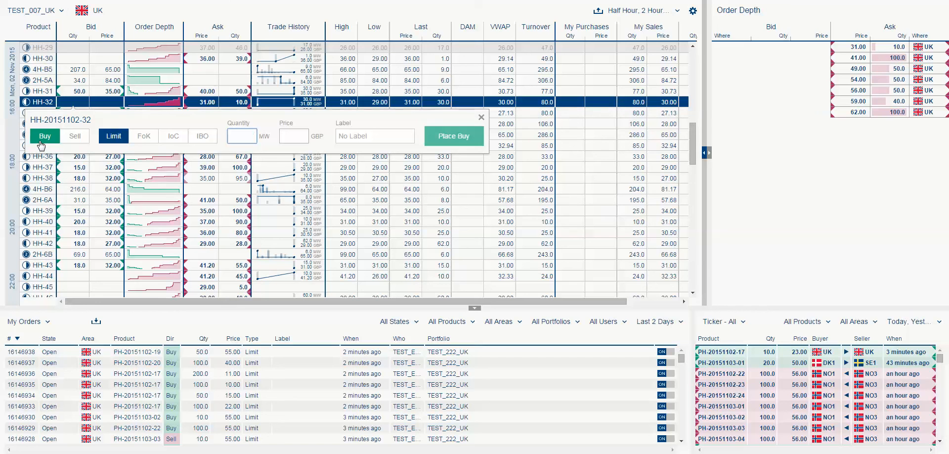
{"action": "left_click", "coordinate": [72, 141]}
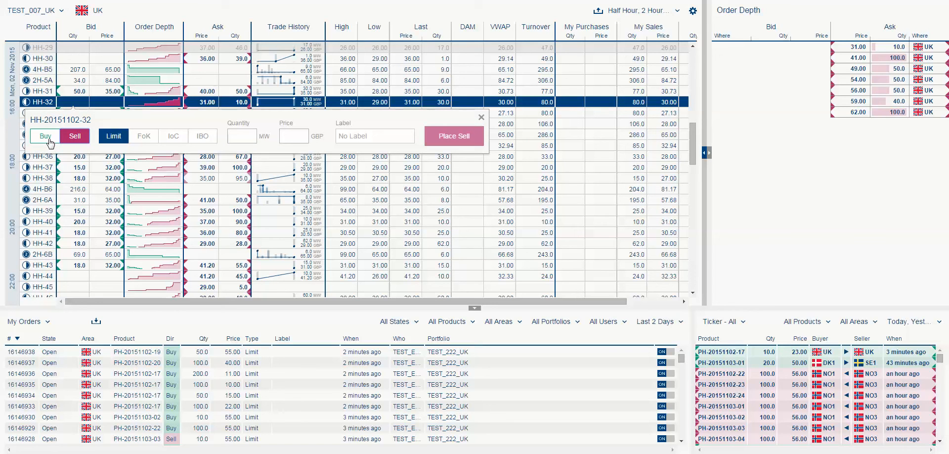
{"action": "left_click", "coordinate": [50, 141]}
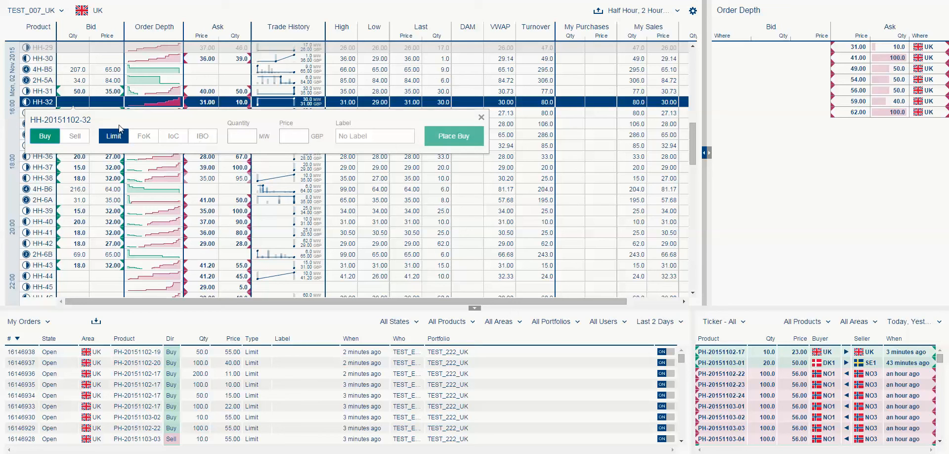
Step: Set the HH-32 limit buy order to 20 MW at 27 GBP without a label and place it
{"action": "left_click", "coordinate": [242, 136]}
{"action": "type", "text": "20"}
{"action": "left_click", "coordinate": [297, 138]}
{"action": "type", "text": "27"}
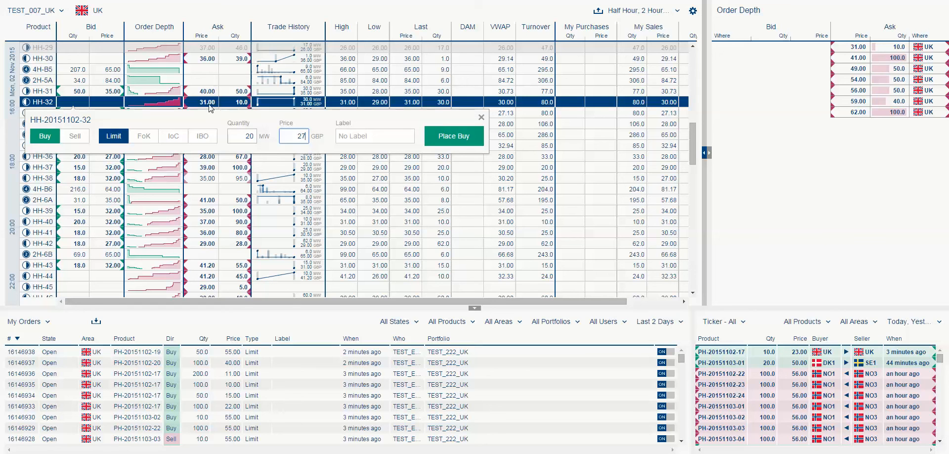
{"action": "left_click", "coordinate": [370, 139]}
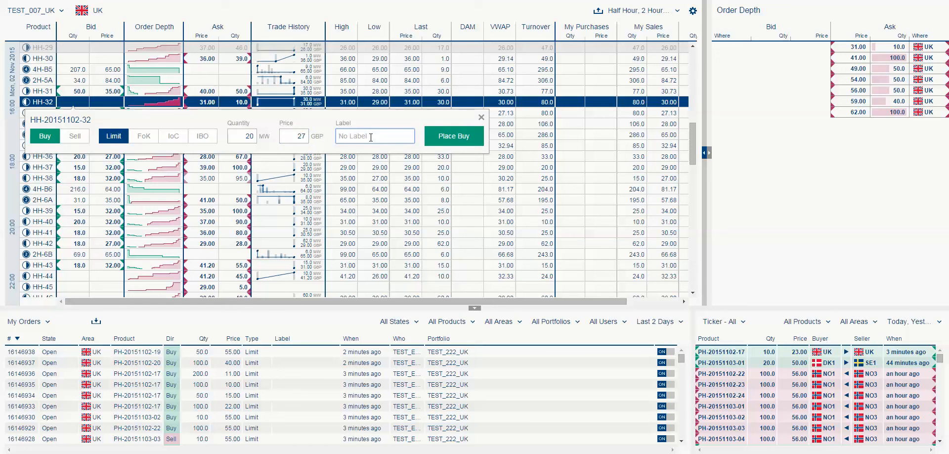
{"action": "left_click", "coordinate": [433, 139]}
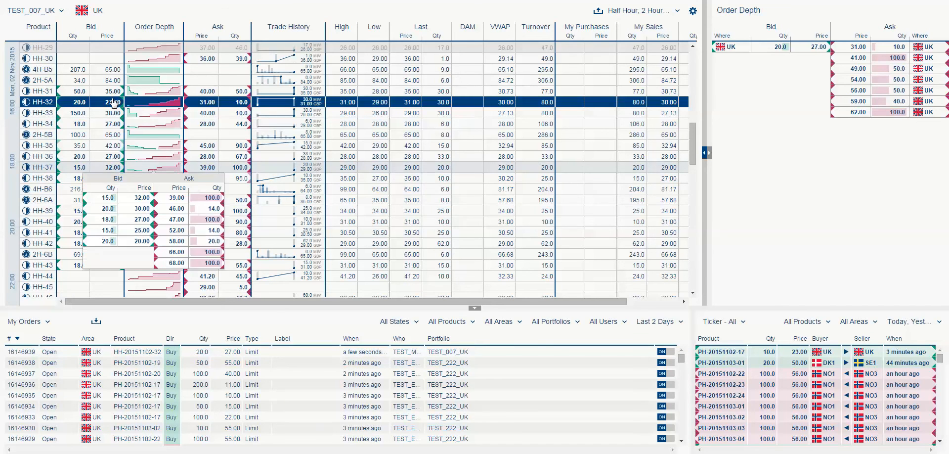
Step: Start a new sell order for 2H-5A and set its order type to IBO
{"action": "left_click", "coordinate": [198, 82]}
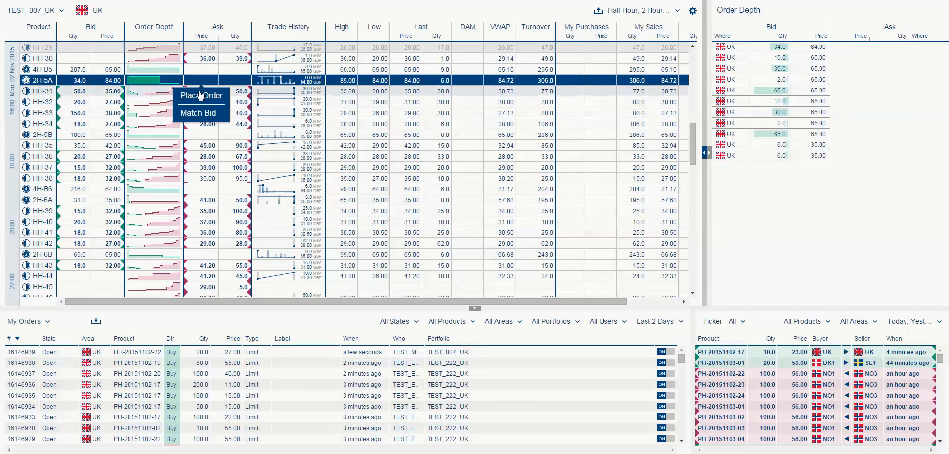
{"action": "left_click", "coordinate": [200, 97]}
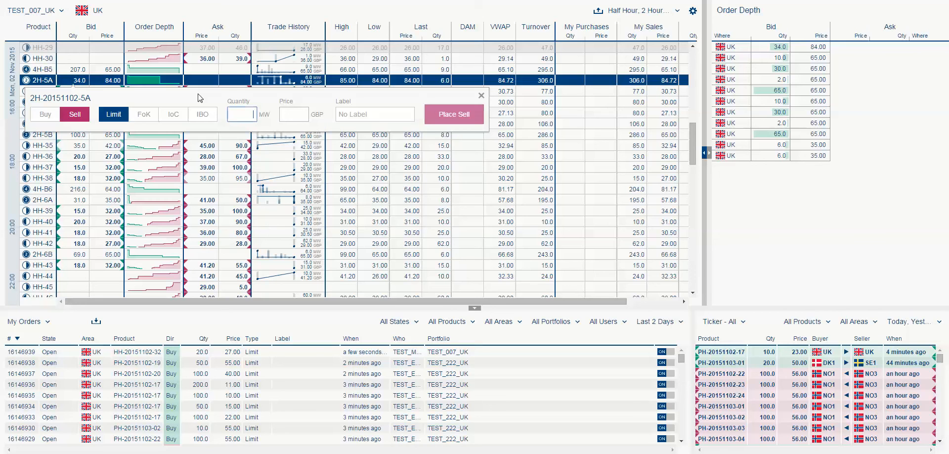
{"action": "left_click", "coordinate": [74, 115]}
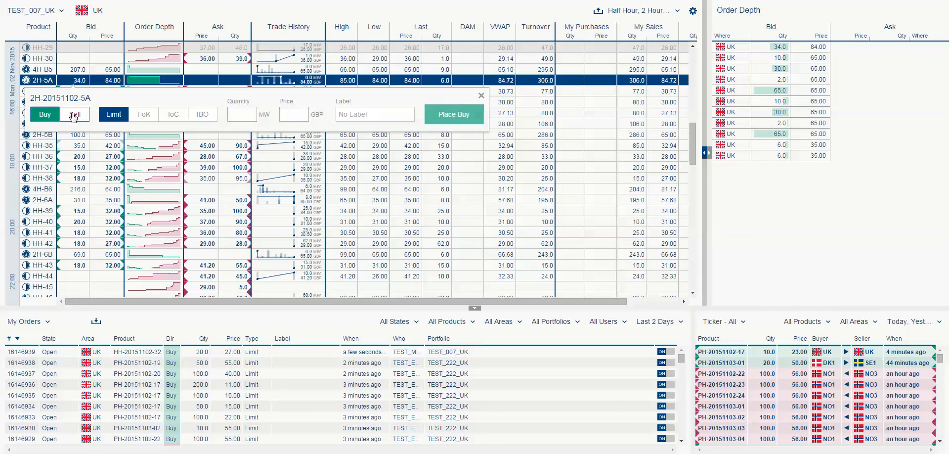
{"action": "left_click", "coordinate": [201, 121]}
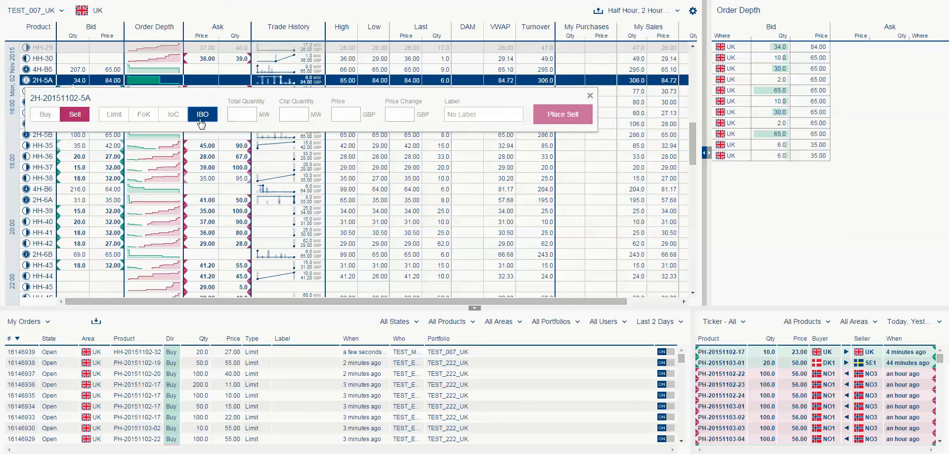
Step: Set the 2H-5A iceberg order to total quantity 100 MW, clip quantity 25 MW, price 90 GBP and price change +1 GBP
{"action": "left_click", "coordinate": [243, 117]}
{"action": "type", "text": "100"}
{"action": "left_click", "coordinate": [299, 115]}
{"action": "type", "text": "25"}
{"action": "left_click", "coordinate": [344, 112]}
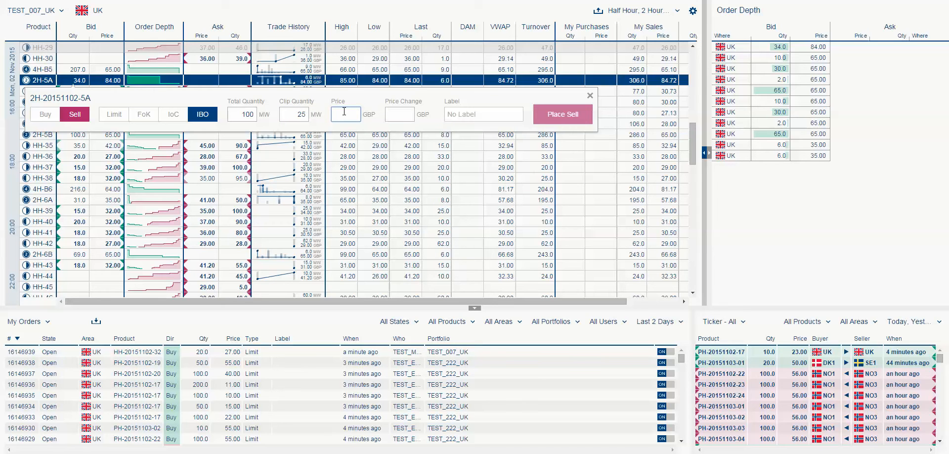
{"action": "type", "text": "90"}
{"action": "left_click", "coordinate": [403, 119]}
{"action": "type", "text": "+1"}
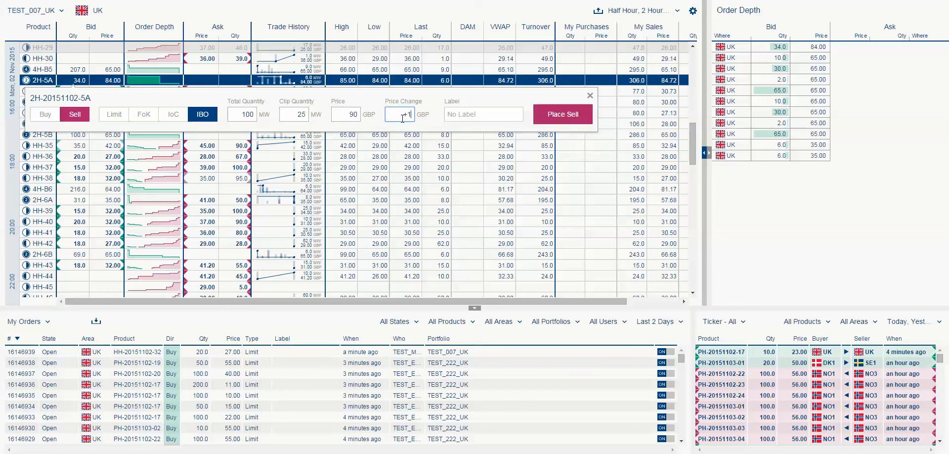
Step: Label the 2H-5A iceberg order "iceberg test" and place the sell
{"action": "left_click", "coordinate": [461, 114]}
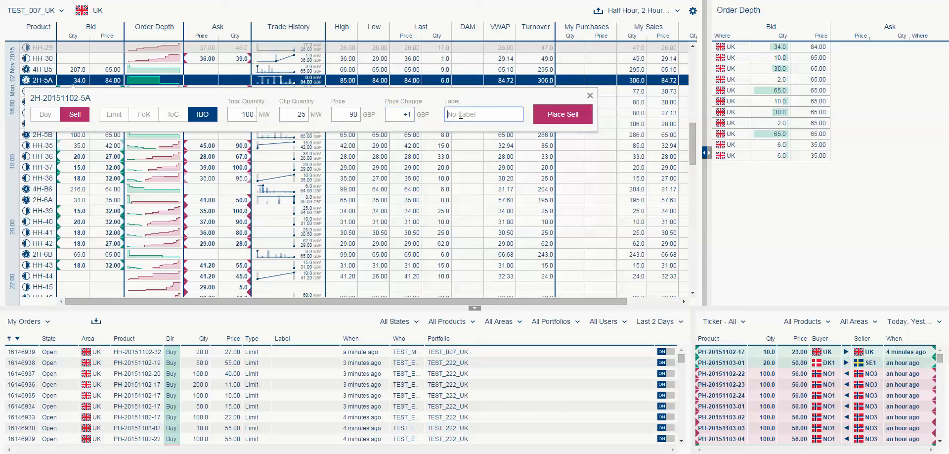
{"action": "type", "text": "iceberg test"}
{"action": "left_click", "coordinate": [542, 121]}
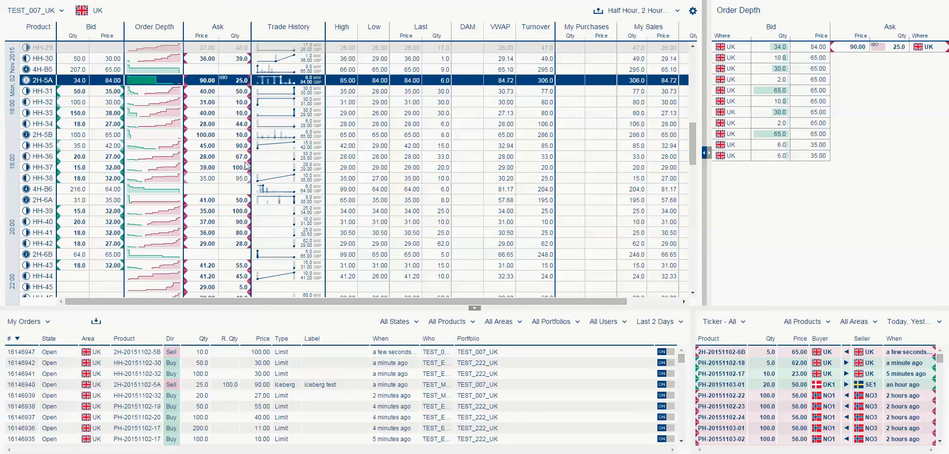
Step: Match the HH-30 bid with a limit sell order of 50 MW at 30 GBP and dismiss the notification
{"action": "left_click", "coordinate": [190, 126]}
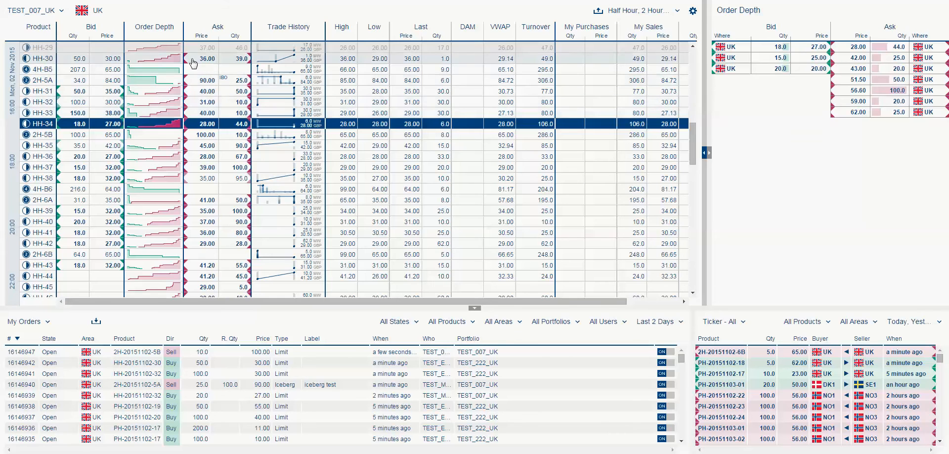
{"action": "left_click", "coordinate": [106, 58]}
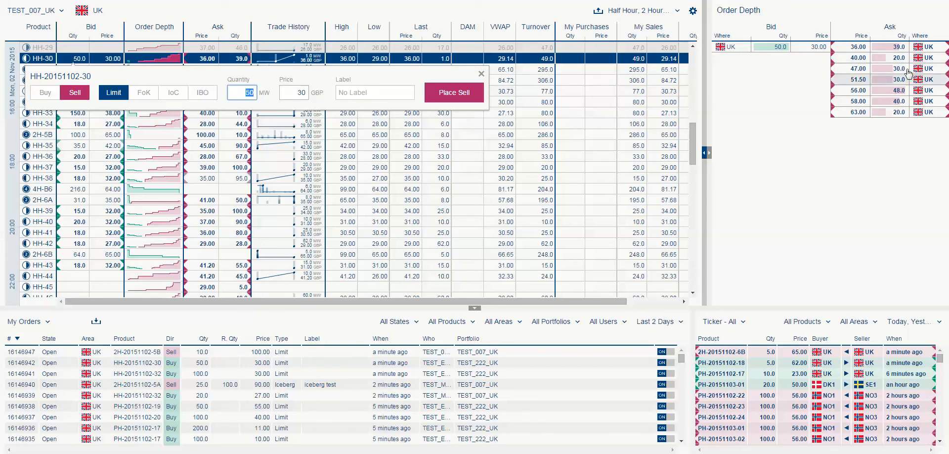
{"action": "left_click", "coordinate": [431, 101]}
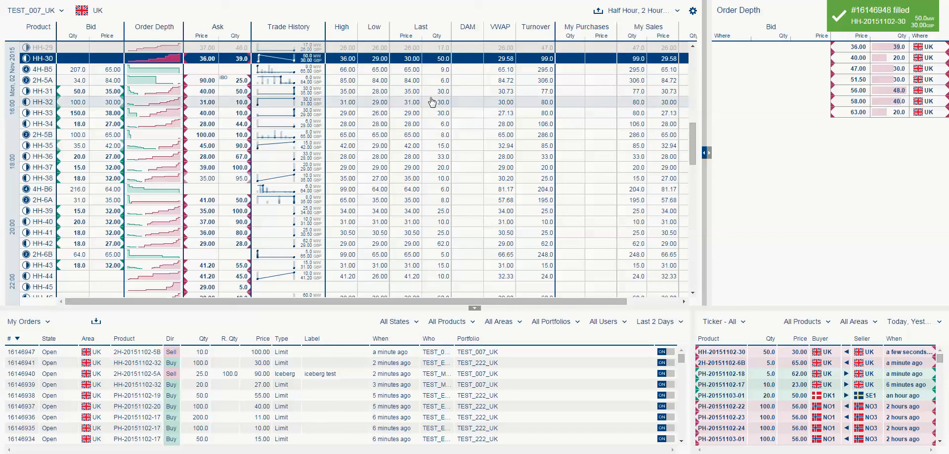
{"action": "left_click", "coordinate": [851, 29]}
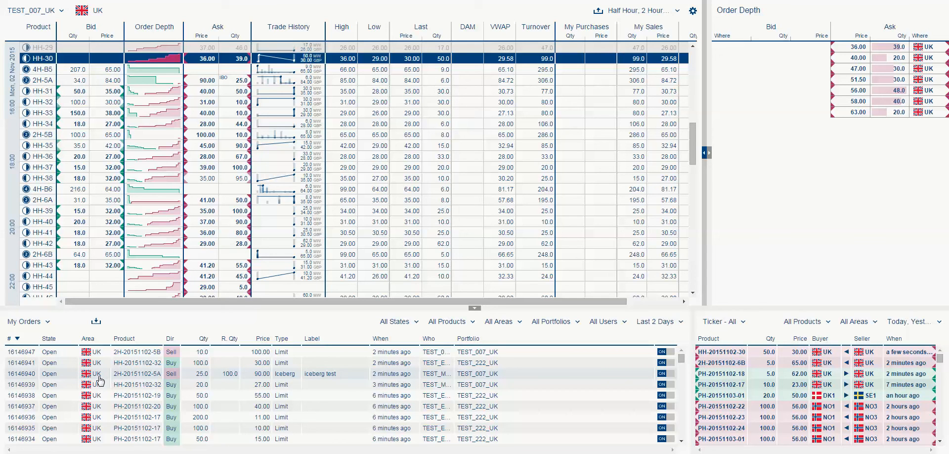
Step: Look through My Orders and deactivate the "iceberg test" order and the HH-32 (20 MW), PH-19 and PH-20 buy orders below it
{"action": "left_click_drag", "start_coordinate": [681, 359], "coordinate": [682, 370]}
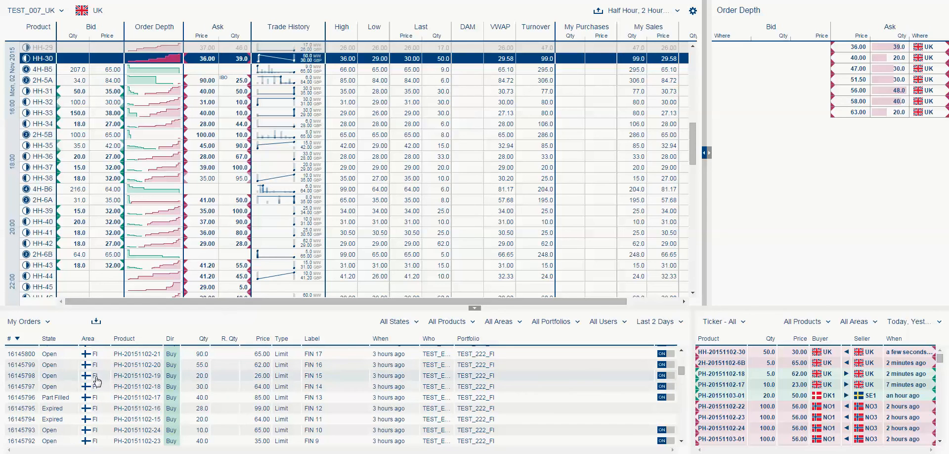
{"action": "left_click_drag", "start_coordinate": [681, 371], "coordinate": [682, 359]}
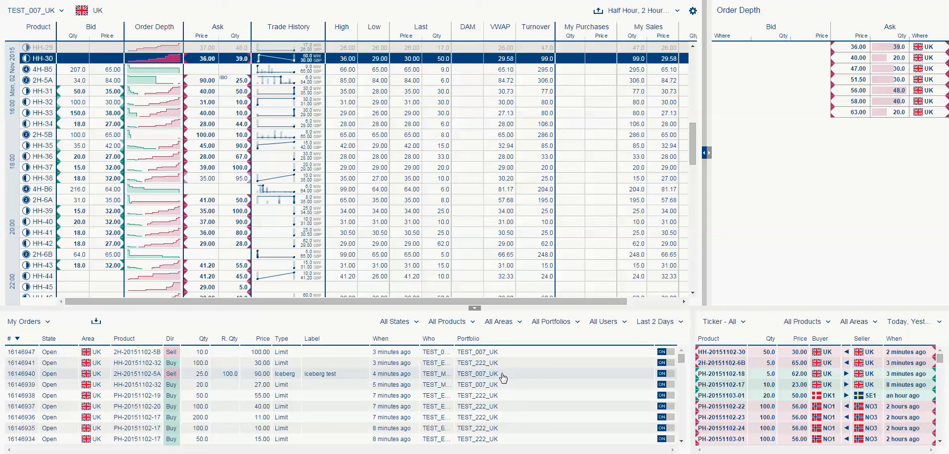
{"action": "left_click", "coordinate": [673, 374]}
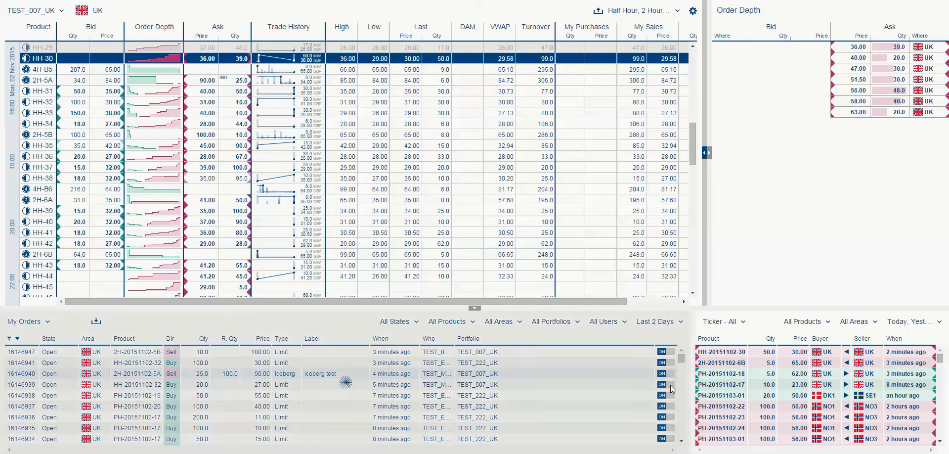
{"action": "left_click", "coordinate": [670, 384]}
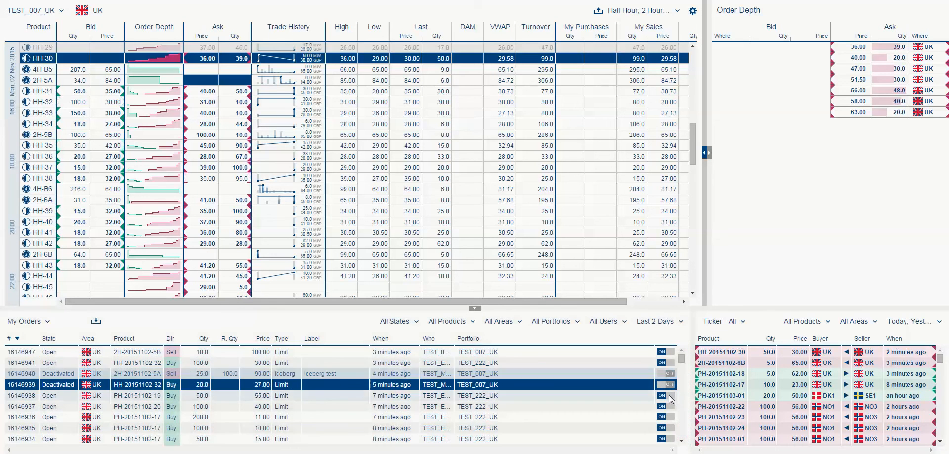
{"action": "left_click", "coordinate": [669, 394]}
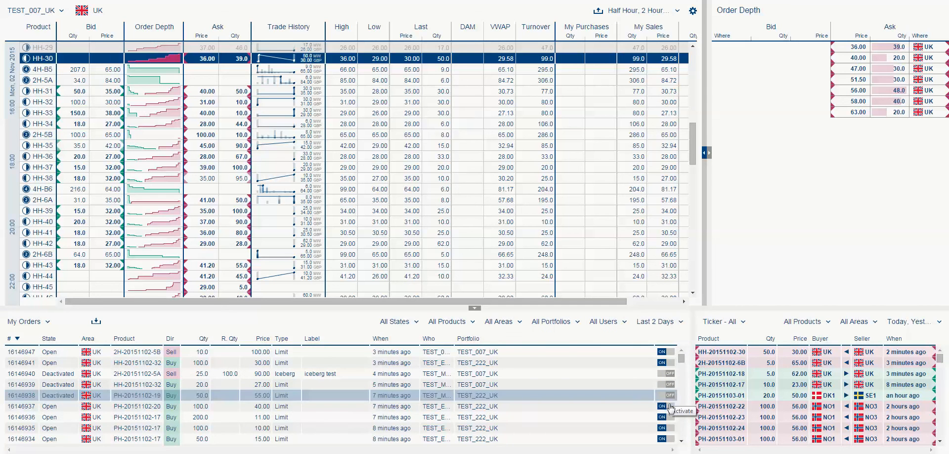
{"action": "left_click", "coordinate": [669, 405]}
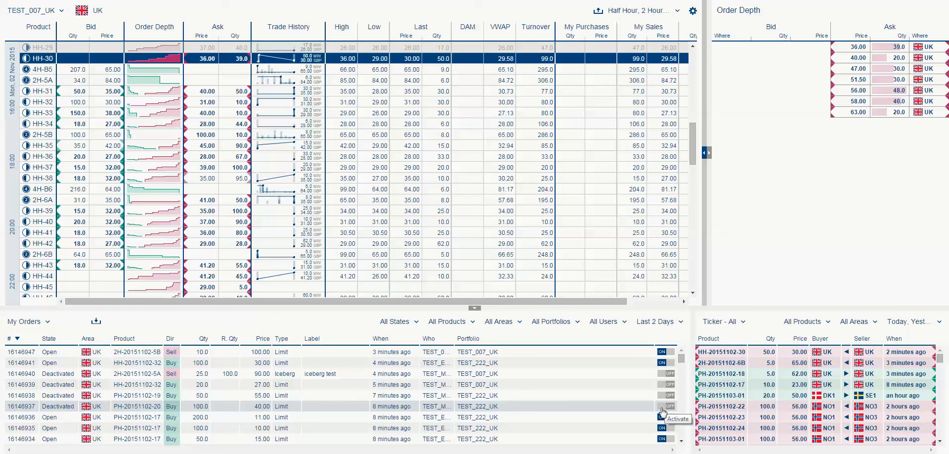
Step: Reactivate the "iceberg test" order and the three deactivated buy orders below it in My Orders
{"action": "left_click", "coordinate": [662, 374]}
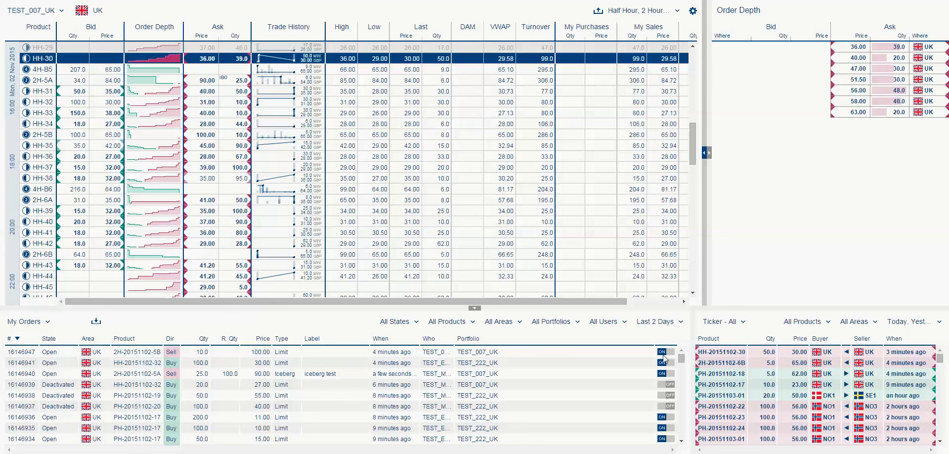
{"action": "left_click", "coordinate": [663, 384]}
{"action": "left_click", "coordinate": [662, 396]}
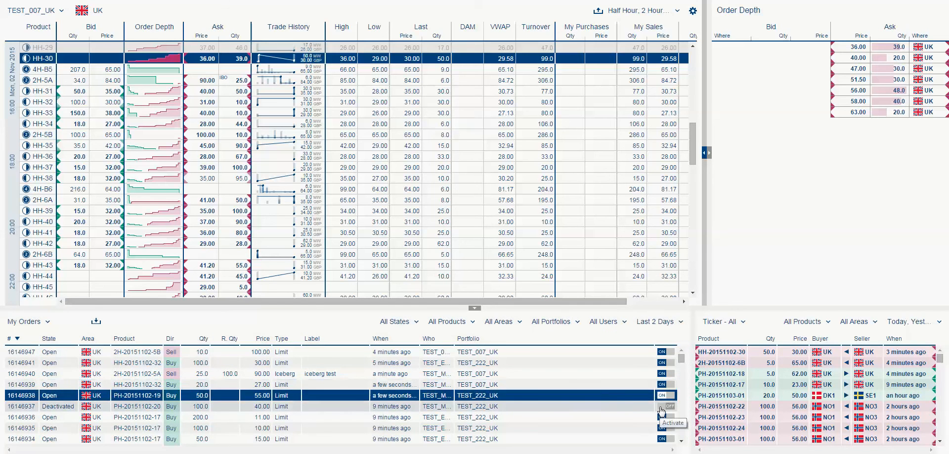
{"action": "left_click", "coordinate": [661, 406]}
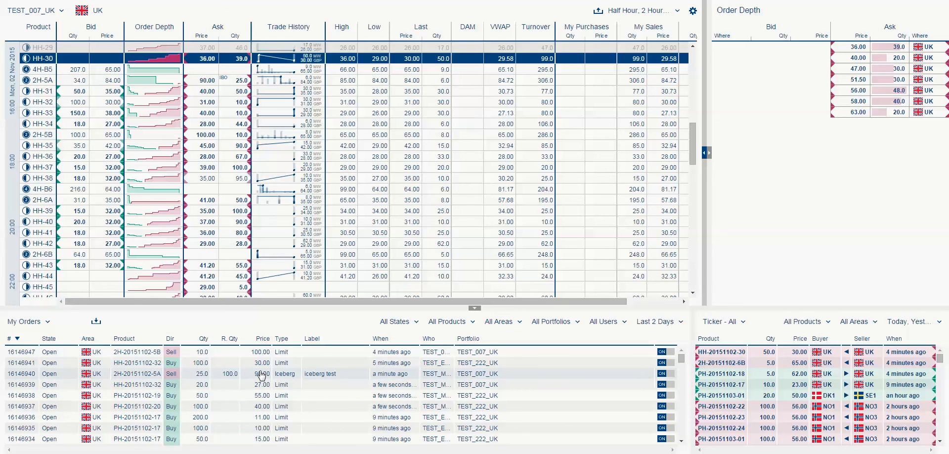
Step: Edit the 100 MW HH-32 buy order in My Orders, setting its price to 31 GBP, and update the order
{"action": "right_click", "coordinate": [289, 367]}
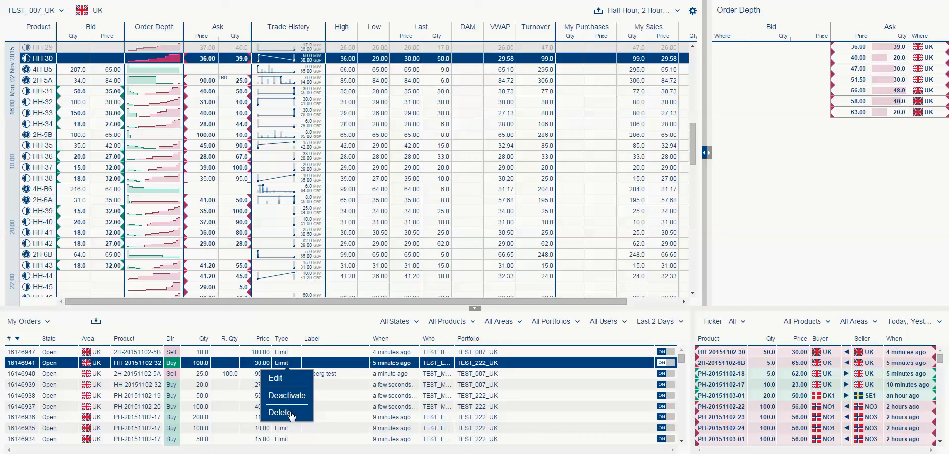
{"action": "left_click", "coordinate": [286, 380]}
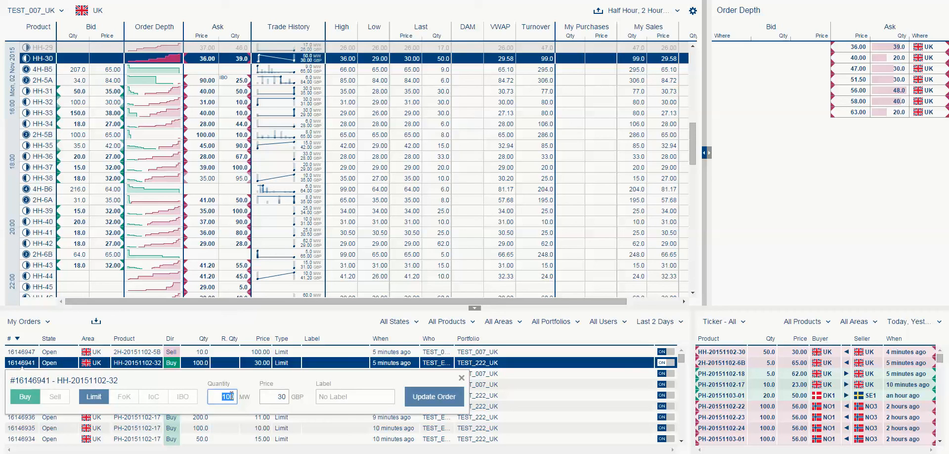
{"action": "double_click", "coordinate": [279, 396]}
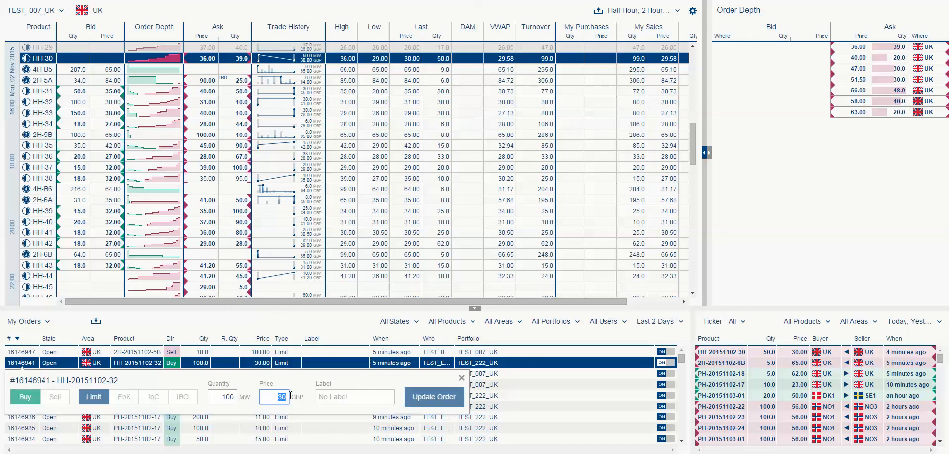
{"action": "type", "text": "31"}
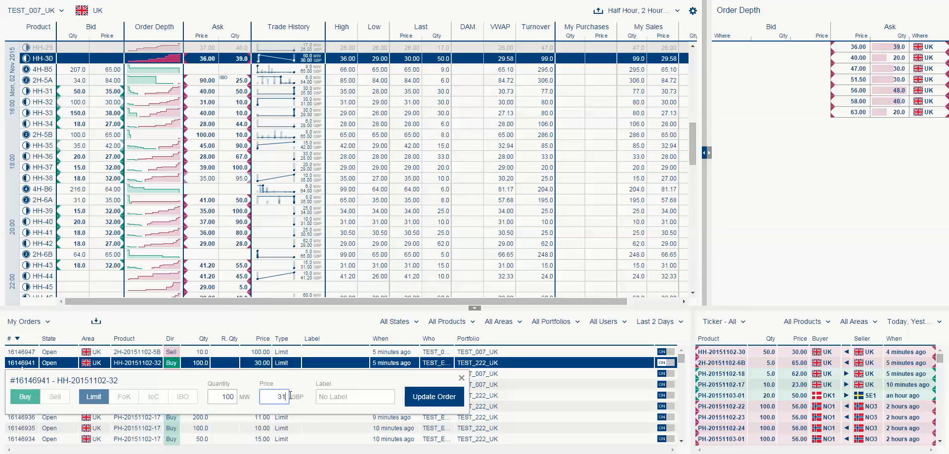
{"action": "left_click", "coordinate": [442, 401]}
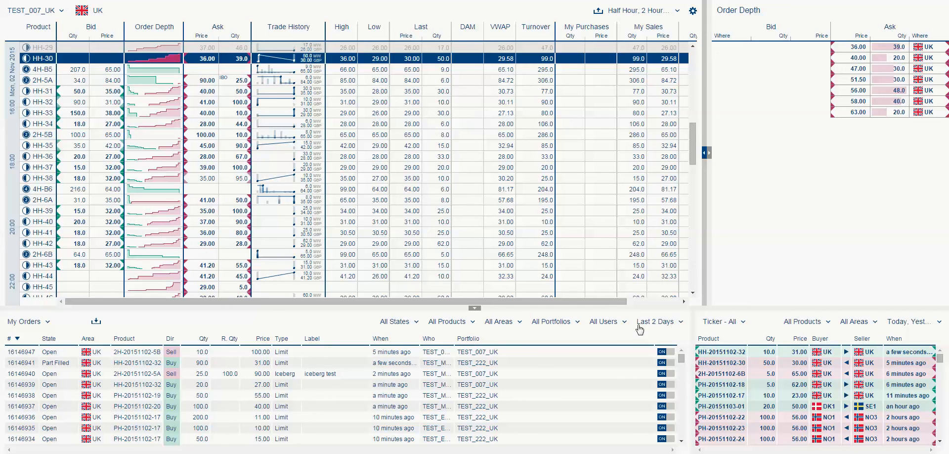
Step: Look over the time period choices for My Orders and the order import dialog, closing both without changes
{"action": "left_click", "coordinate": [681, 324]}
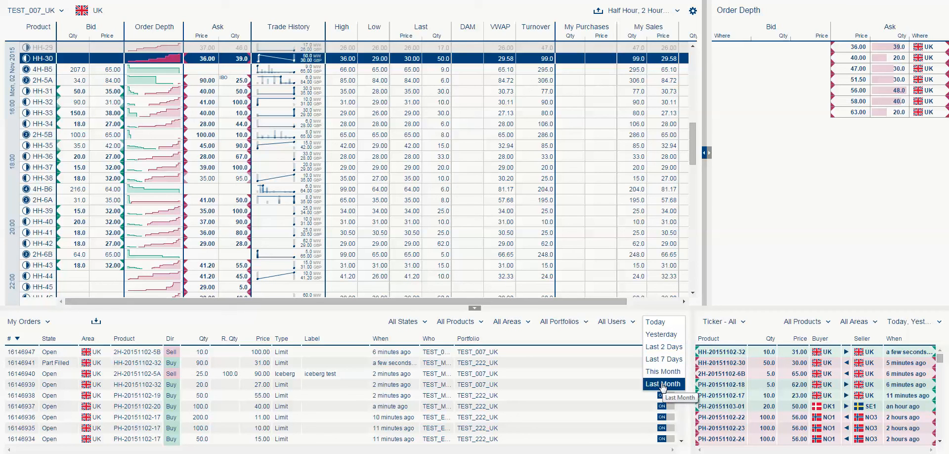
{"action": "left_click", "coordinate": [303, 315]}
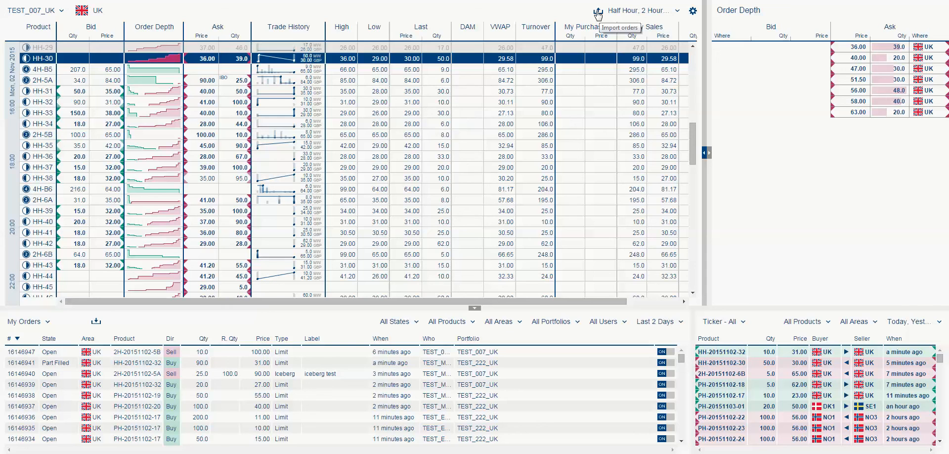
{"action": "left_click", "coordinate": [597, 14]}
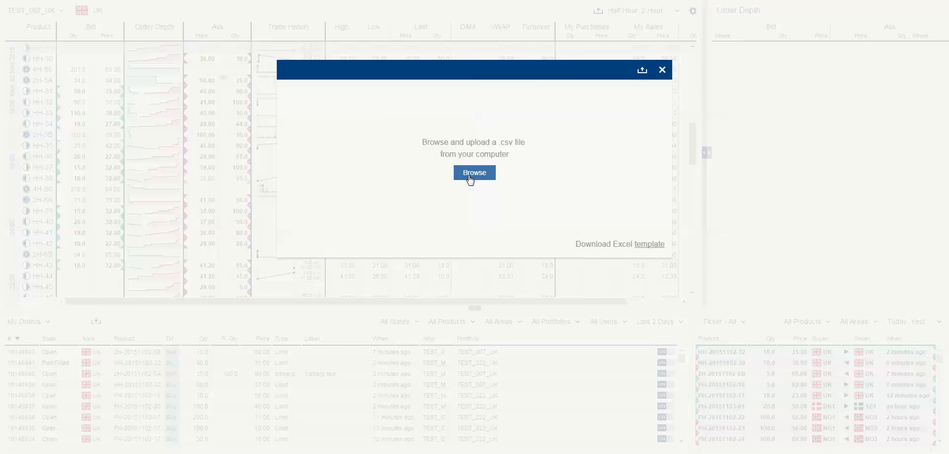
{"action": "left_click", "coordinate": [662, 70]}
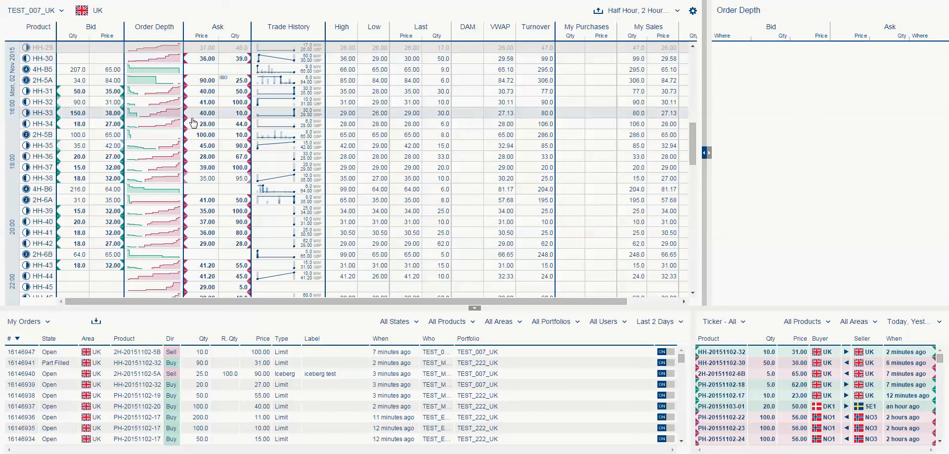
{"action": "mouse_move", "coordinate": [152, 143]}
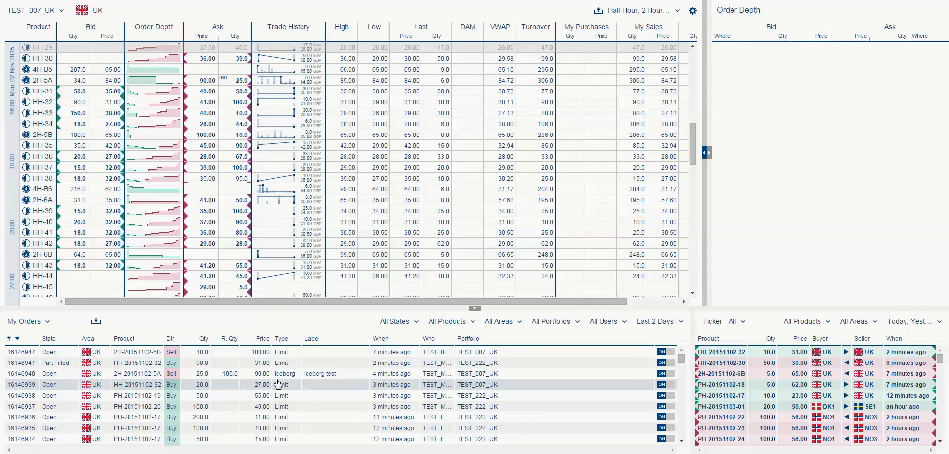
Step: Switch the order list pane from My Orders to My Trades
{"action": "left_click", "coordinate": [48, 323]}
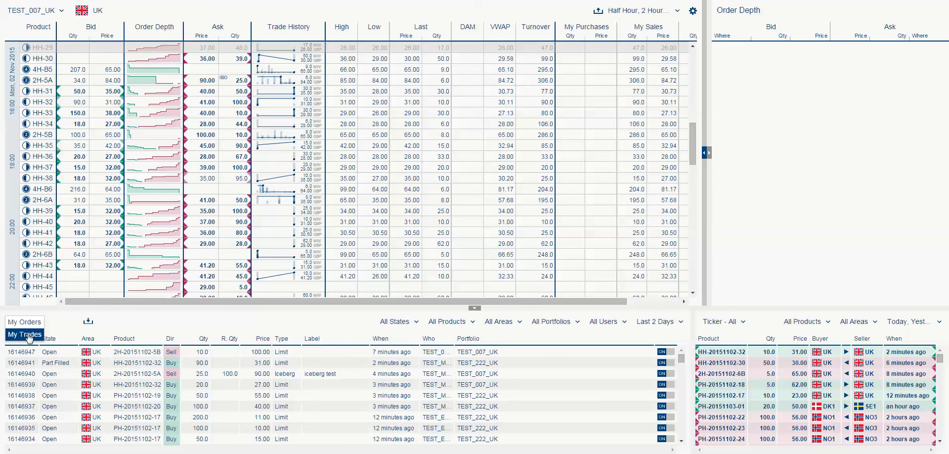
{"action": "left_click", "coordinate": [28, 336]}
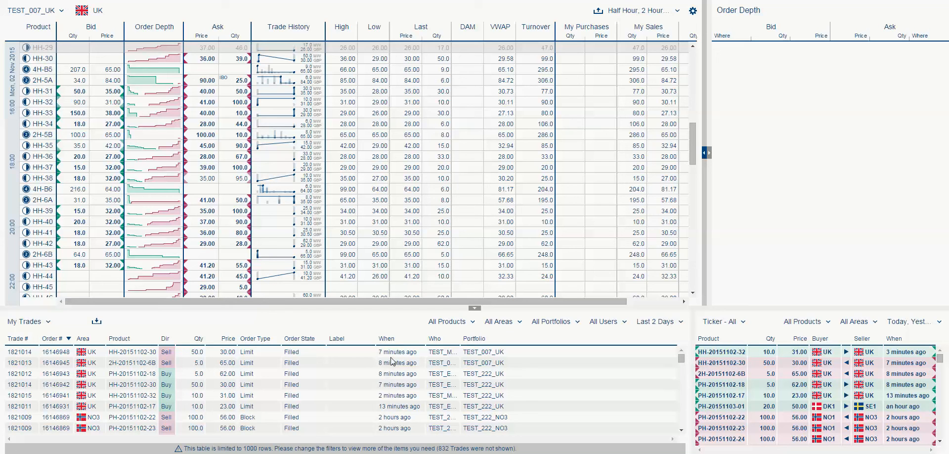
{"action": "mouse_move", "coordinate": [392, 353]}
Step: Filter the trades list to the FI area and clear that area filter again
{"action": "left_click", "coordinate": [520, 328]}
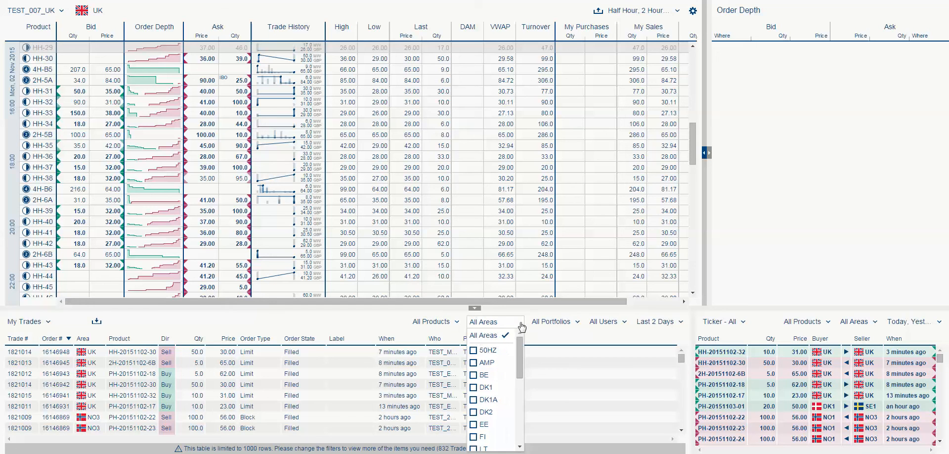
{"action": "left_click_drag", "start_coordinate": [518, 350], "coordinate": [515, 378]}
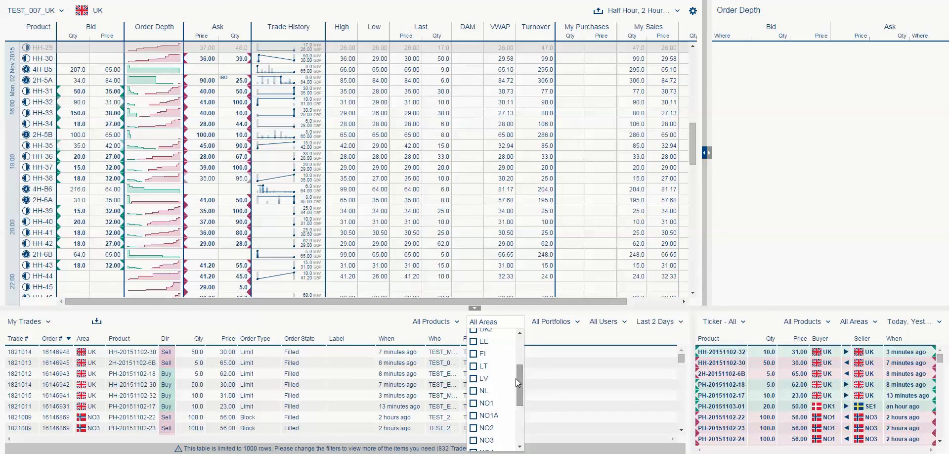
{"action": "left_click", "coordinate": [473, 354]}
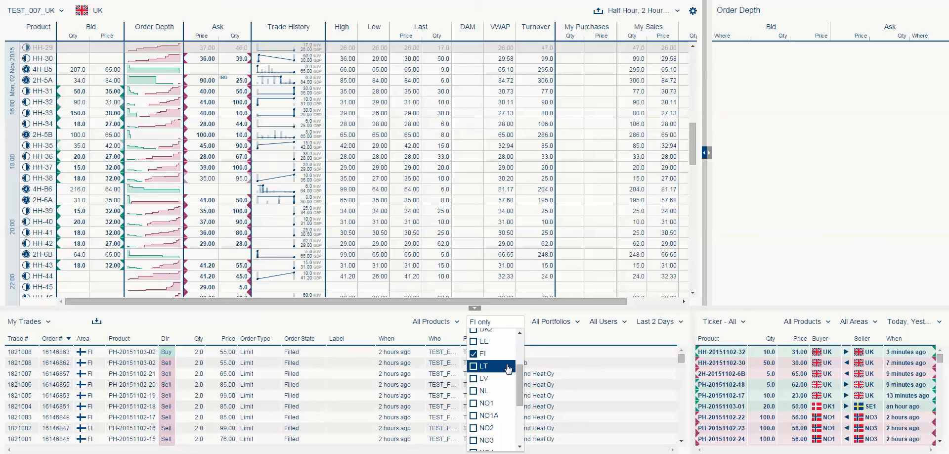
{"action": "left_click", "coordinate": [474, 354]}
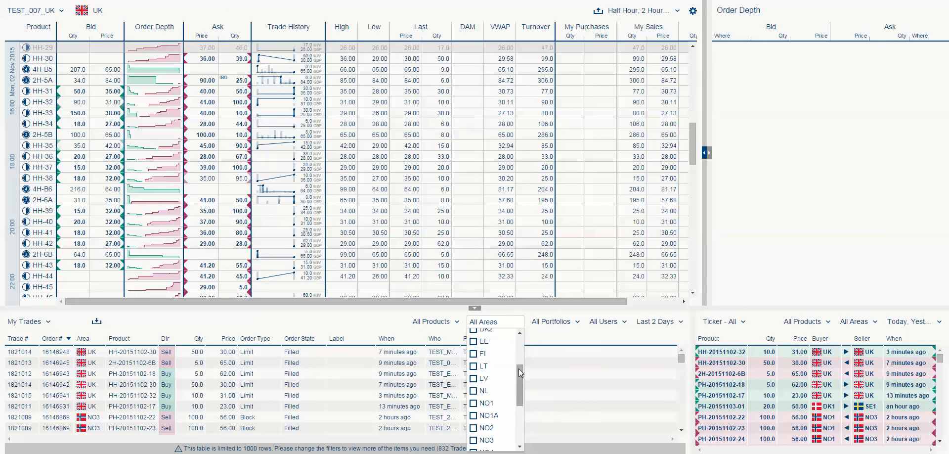
Step: Filter the trades list to the UK area only
{"action": "left_click_drag", "start_coordinate": [518, 368], "coordinate": [519, 431]}
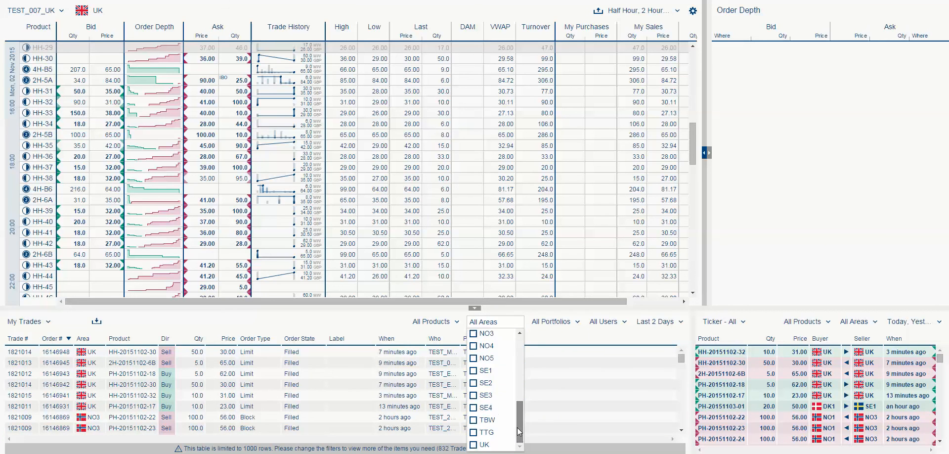
{"action": "left_click", "coordinate": [474, 445]}
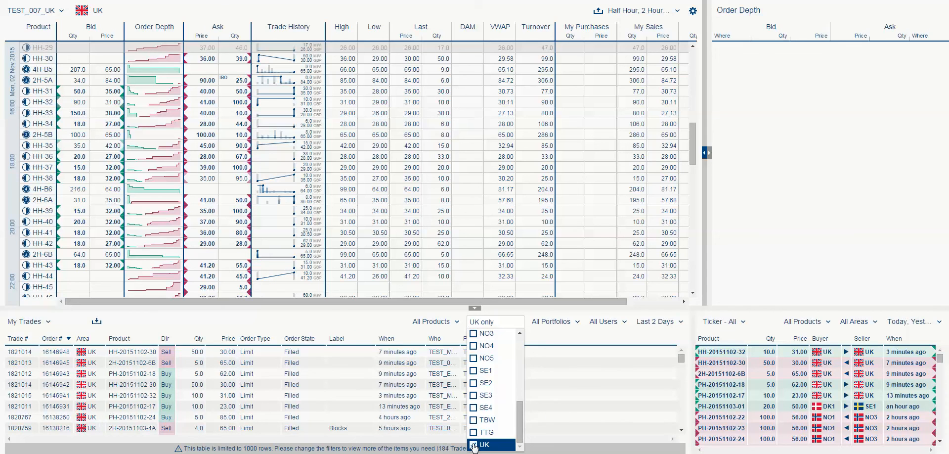
{"action": "left_click", "coordinate": [311, 325]}
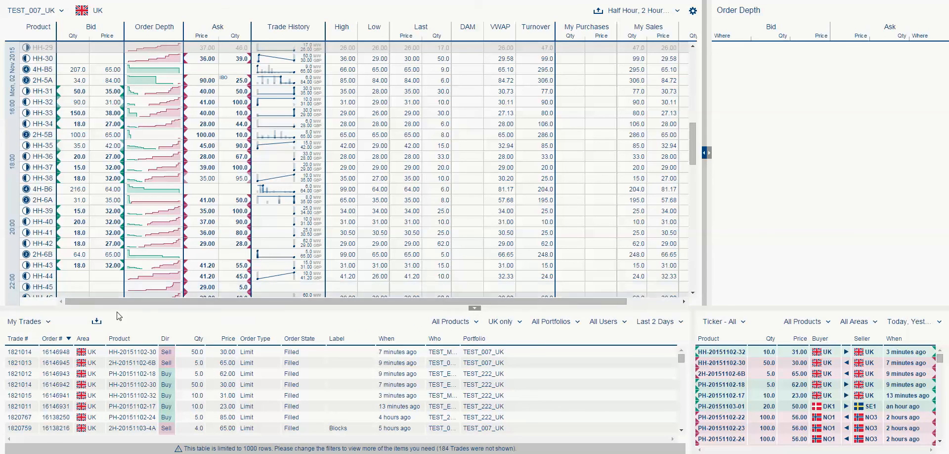
Step: Examine the trade list's view choices, the ticker's recent trades and its All and My view options
{"action": "left_click", "coordinate": [49, 322]}
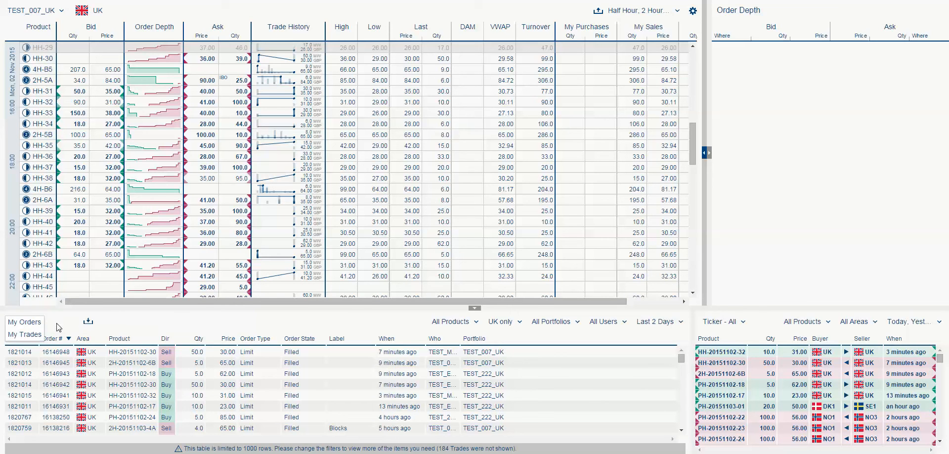
{"action": "left_click", "coordinate": [87, 321]}
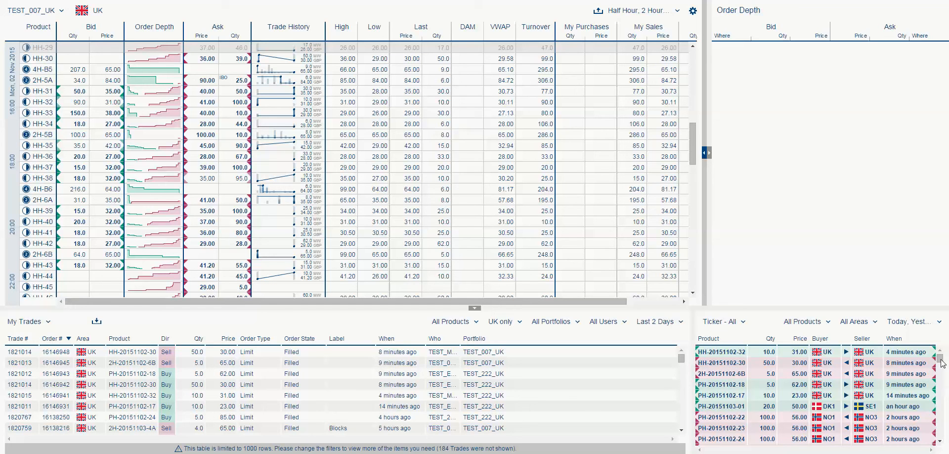
{"action": "left_click_drag", "start_coordinate": [943, 366], "coordinate": [936, 349]}
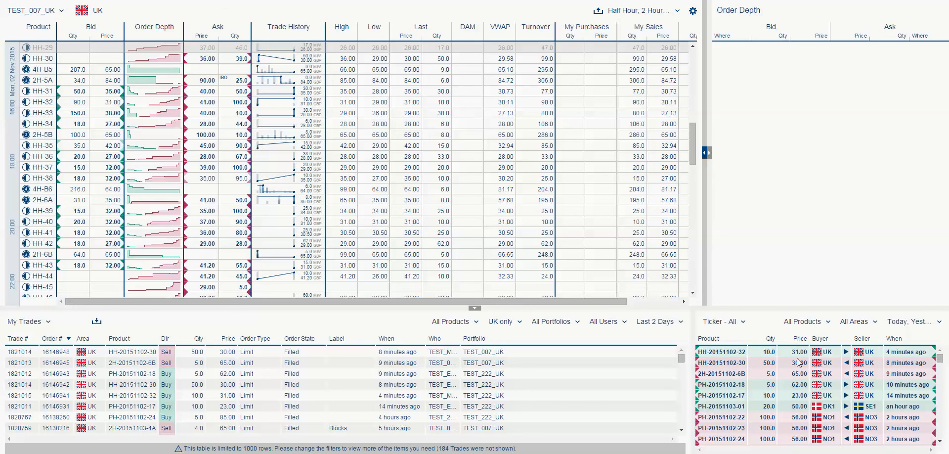
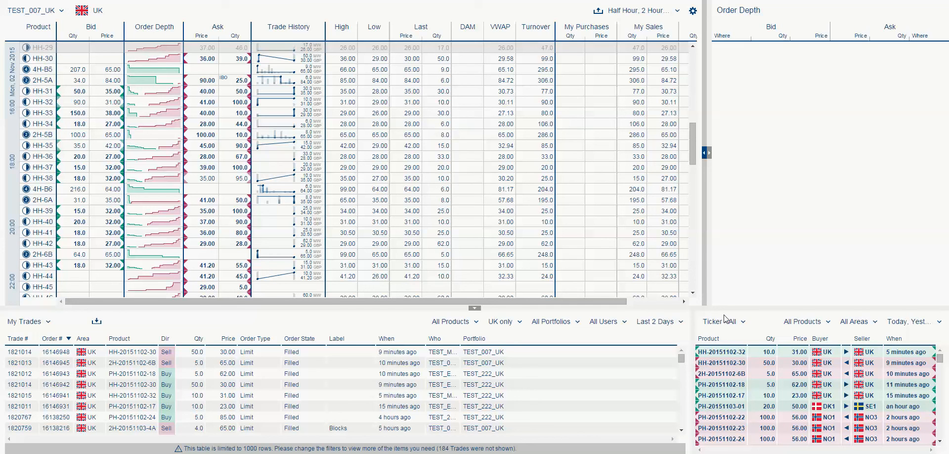
{"action": "left_click", "coordinate": [739, 322]}
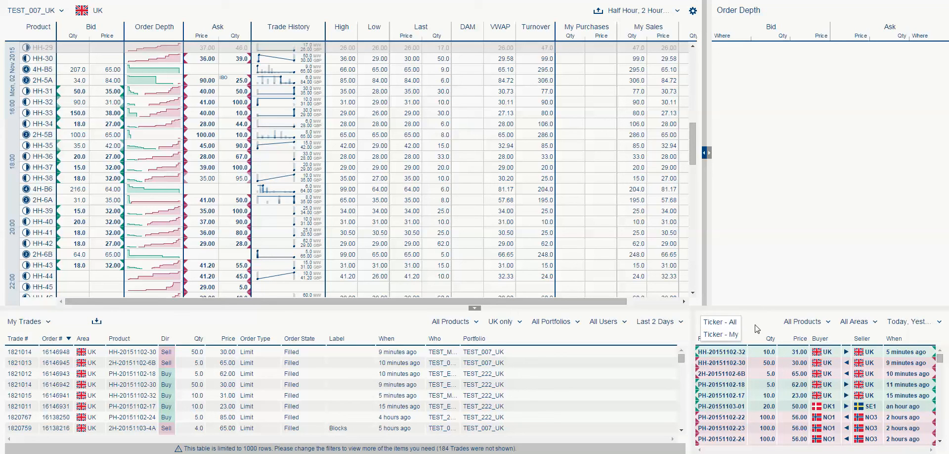
{"action": "left_click", "coordinate": [750, 336]}
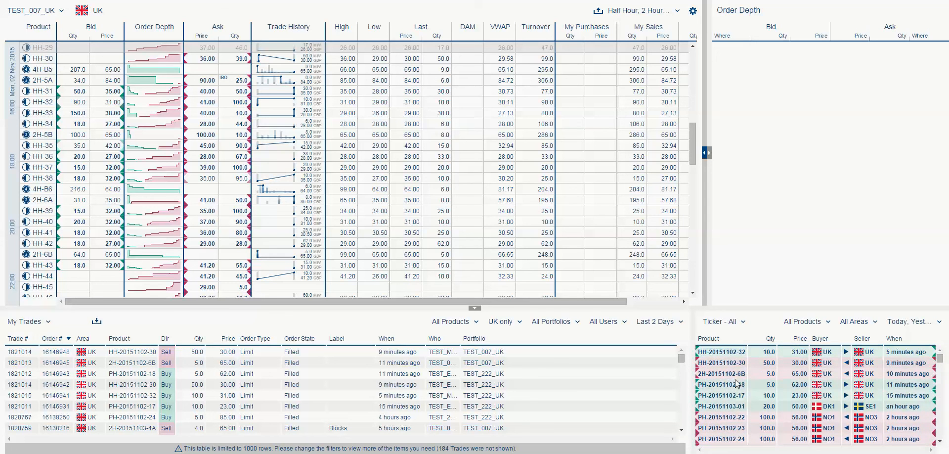
{"action": "left_click", "coordinate": [745, 323]}
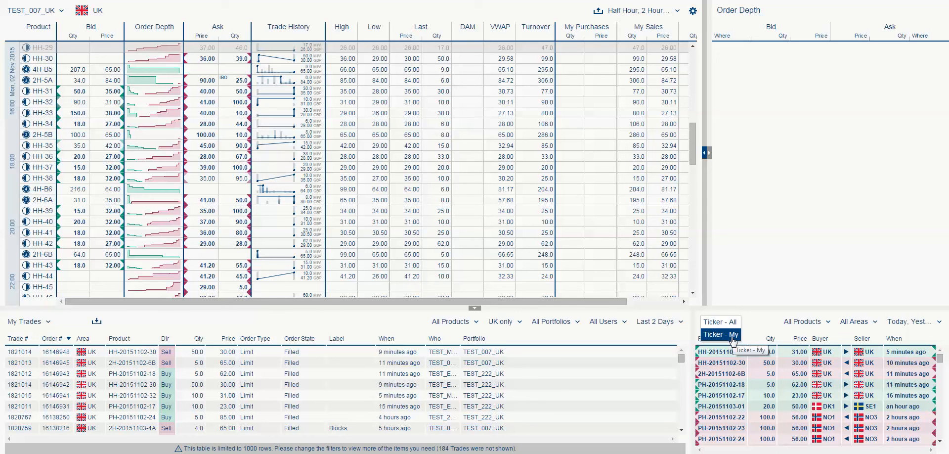
{"action": "left_click", "coordinate": [758, 324]}
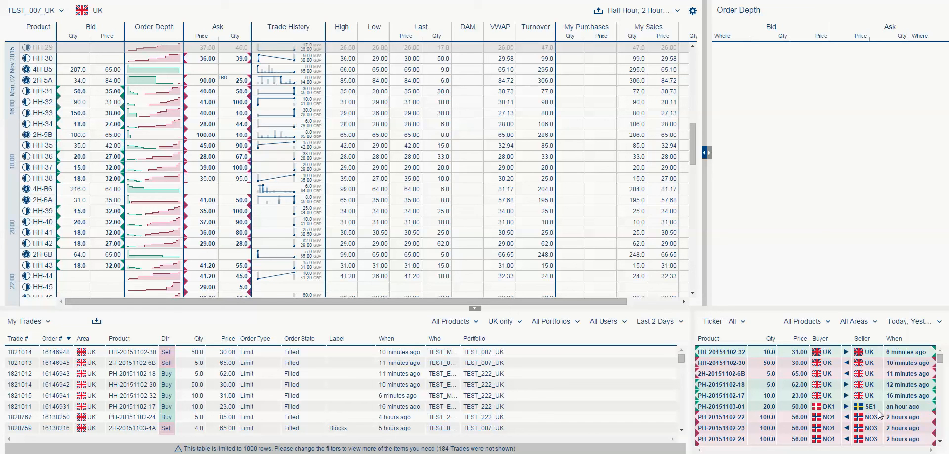
{"action": "mouse_move", "coordinate": [899, 406]}
Step: Inspect the order depth of HH-38 and HH-41, and review the recent order notifications
{"action": "left_click", "coordinate": [211, 181]}
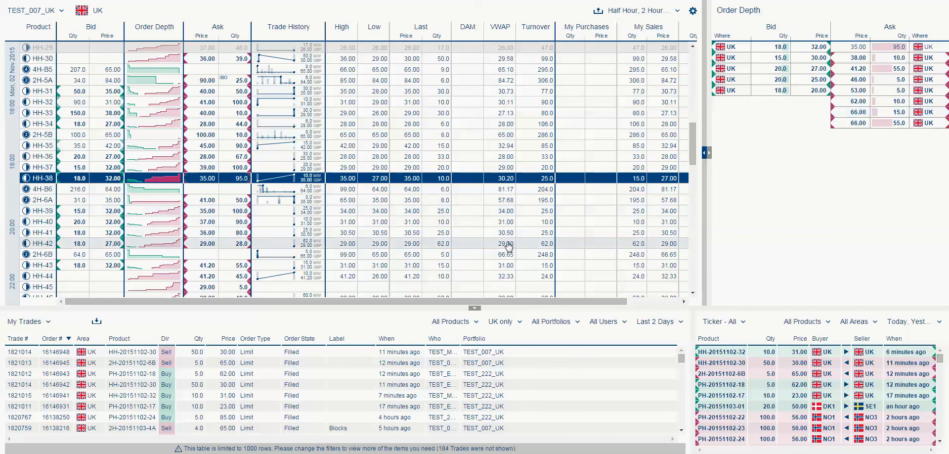
{"action": "left_click", "coordinate": [675, 232]}
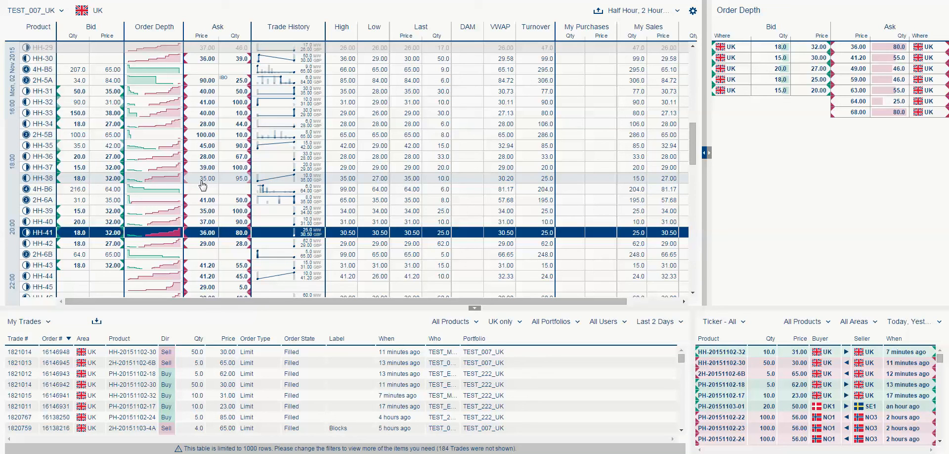
{"action": "mouse_move", "coordinate": [169, 184]}
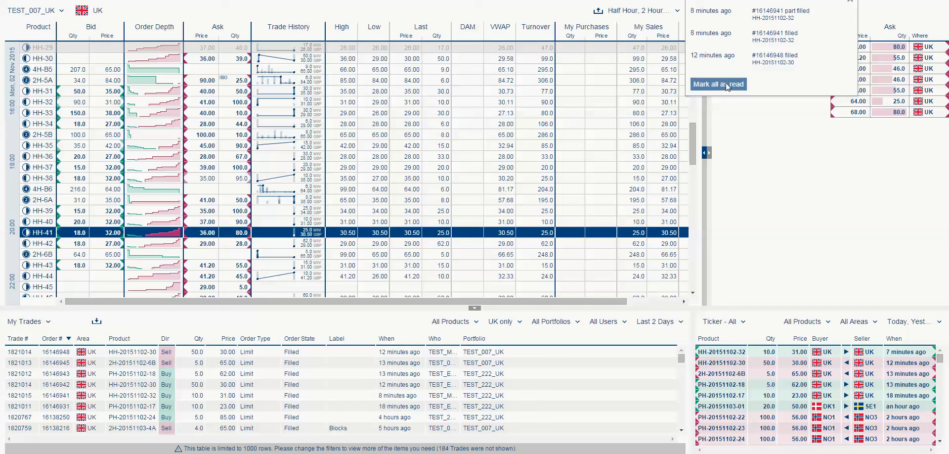
{"action": "left_click", "coordinate": [796, 130]}
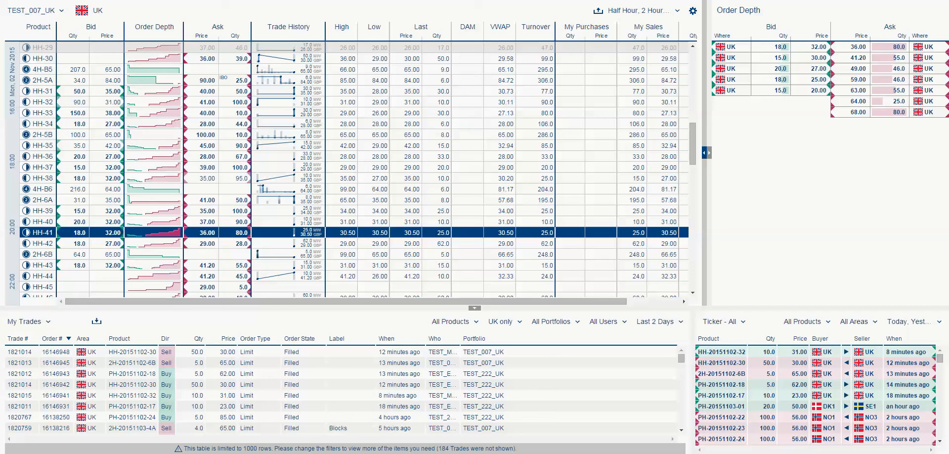
Step: Draft the support message "test", discard it unsent, and view the help contact options
{"action": "left_click", "coordinate": [899, 0]}
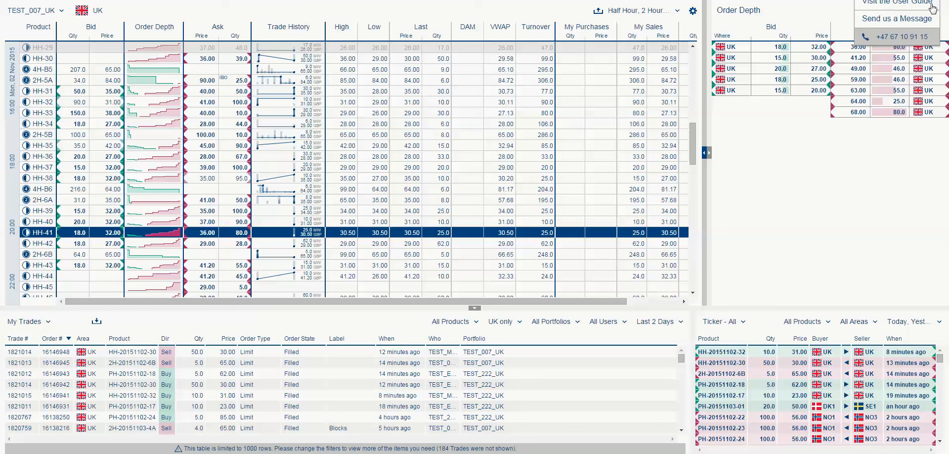
{"action": "left_click", "coordinate": [893, 20]}
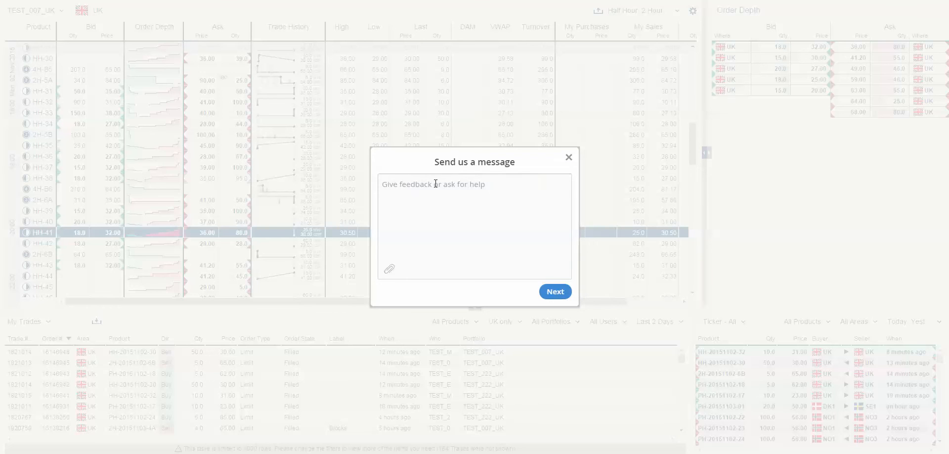
{"action": "left_click", "coordinate": [435, 184]}
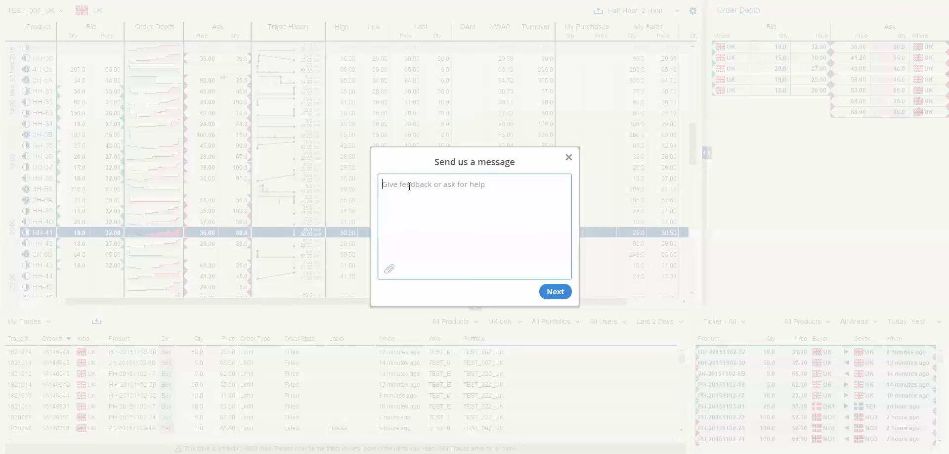
{"action": "type", "text": "test"}
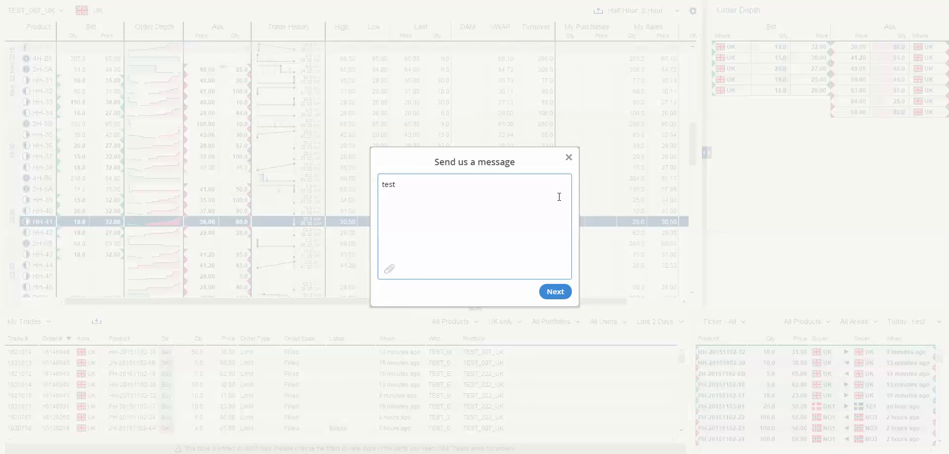
{"action": "left_click", "coordinate": [569, 157]}
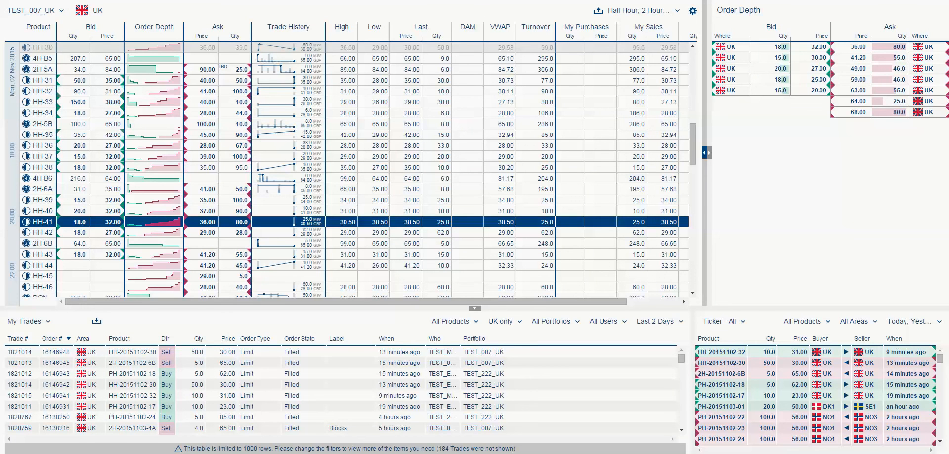
{"action": "left_click", "coordinate": [898, 1]}
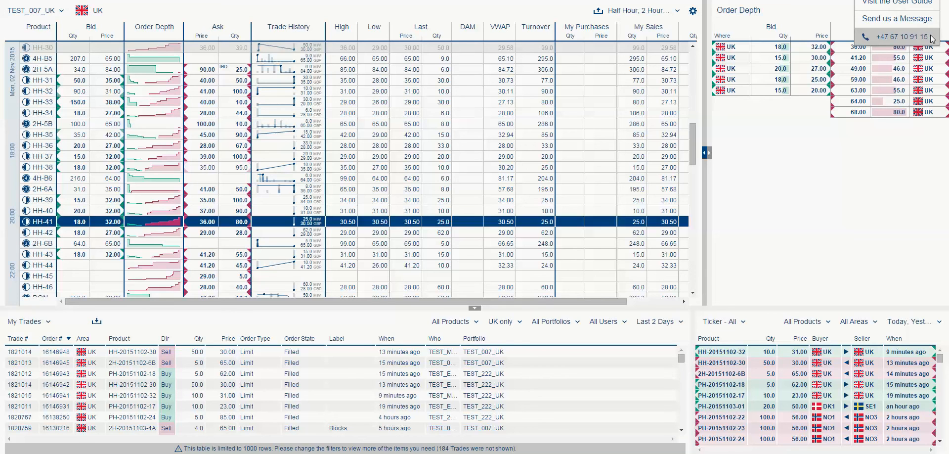
{"action": "left_click", "coordinate": [847, 137]}
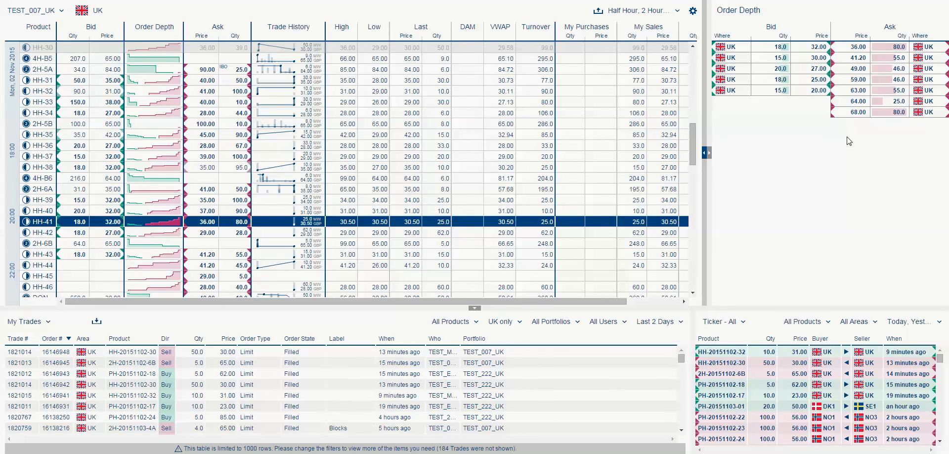